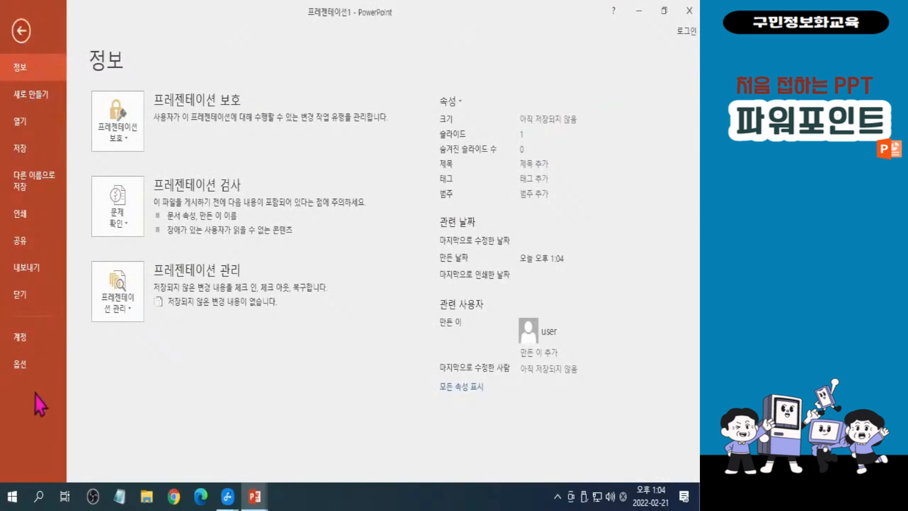
- Browse to the 준비파일 > 7장 folder inside the desktop folder OA 스타트 업! 파워포인트-예제파일 to open a presentation
left_click(34, 125)
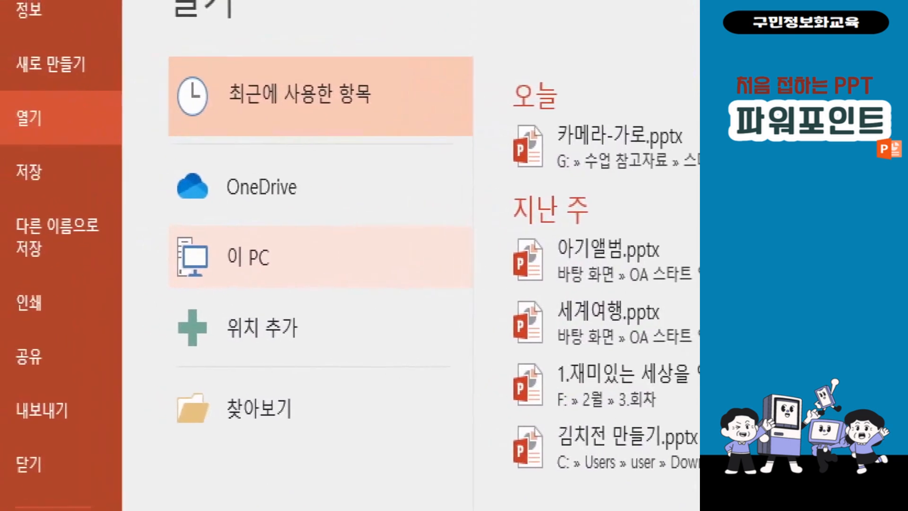
left_click_drag(131, 165, 7, 166)
left_click_drag(155, 218, 384, 331)
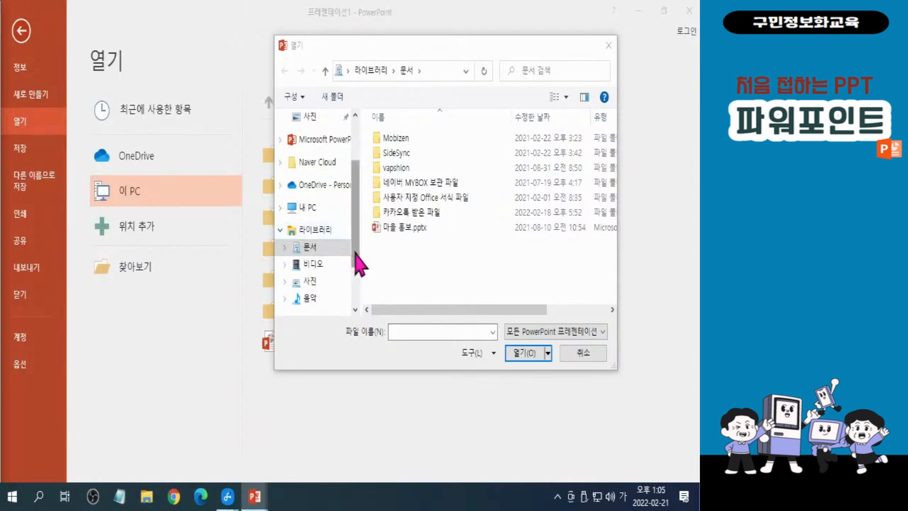
scroll(359, 194, "up", 3)
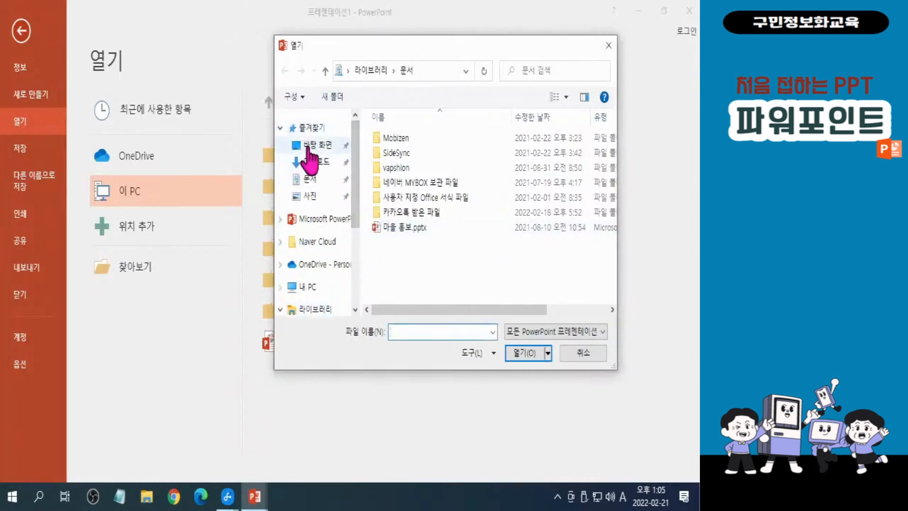
left_click(321, 146)
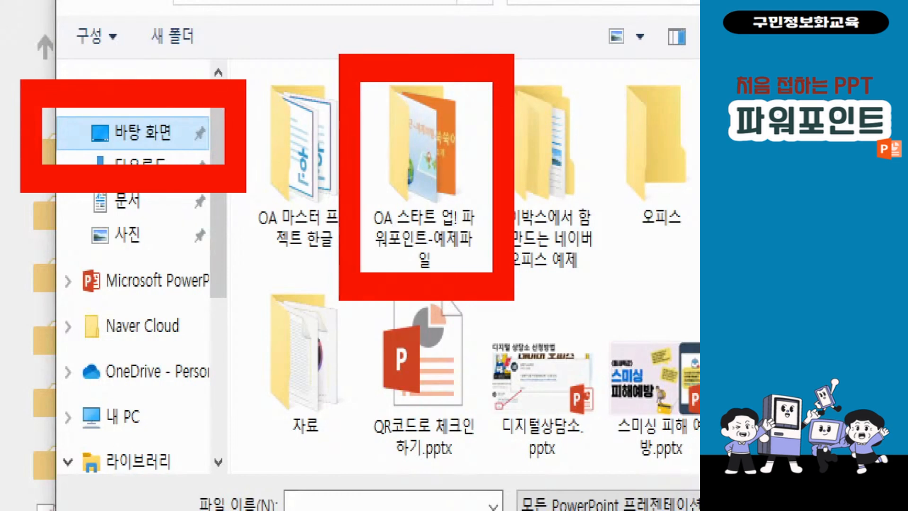
double_click(457, 171)
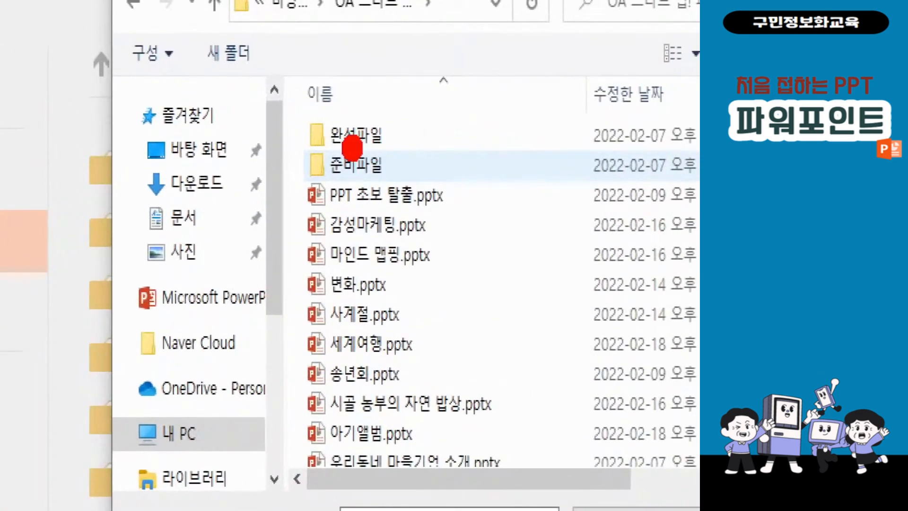
double_click(356, 165)
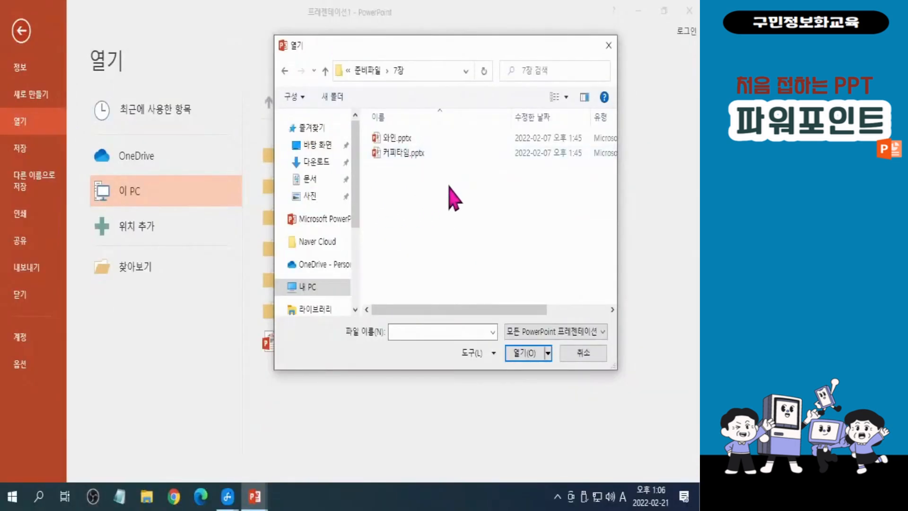
- Open 커피타임.pptx from the 7장 folder and enable editing of the presentation
left_click(413, 154)
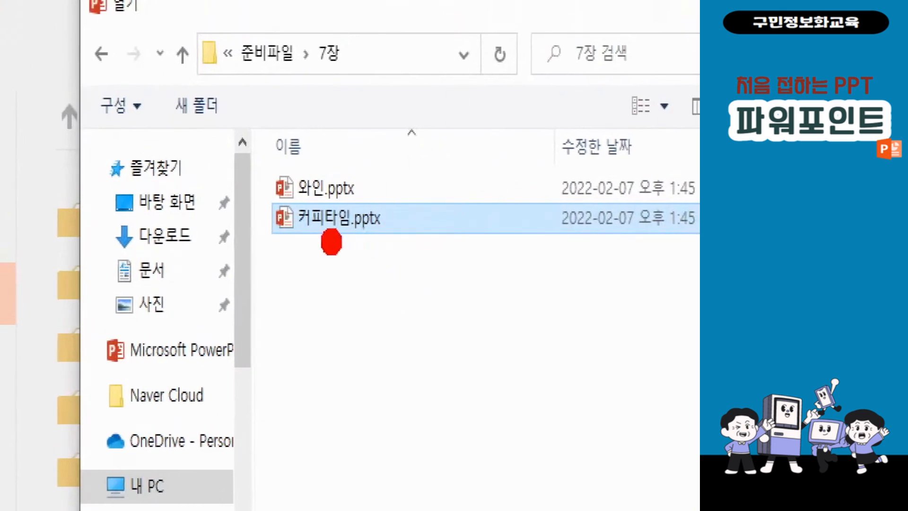
left_click_drag(276, 250, 403, 249)
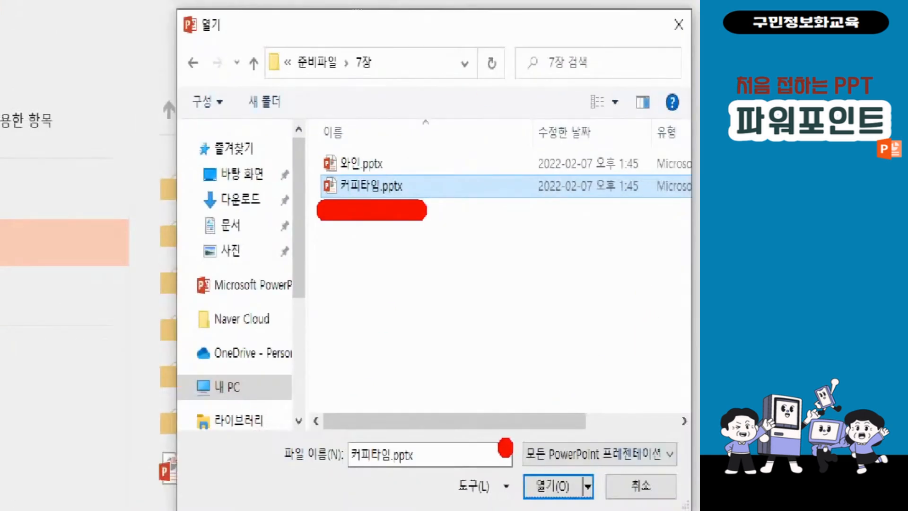
mouse_move(501, 444)
left_mouse_down()
mouse_move(634, 508)
mouse_move(610, 506)
left_mouse_up()
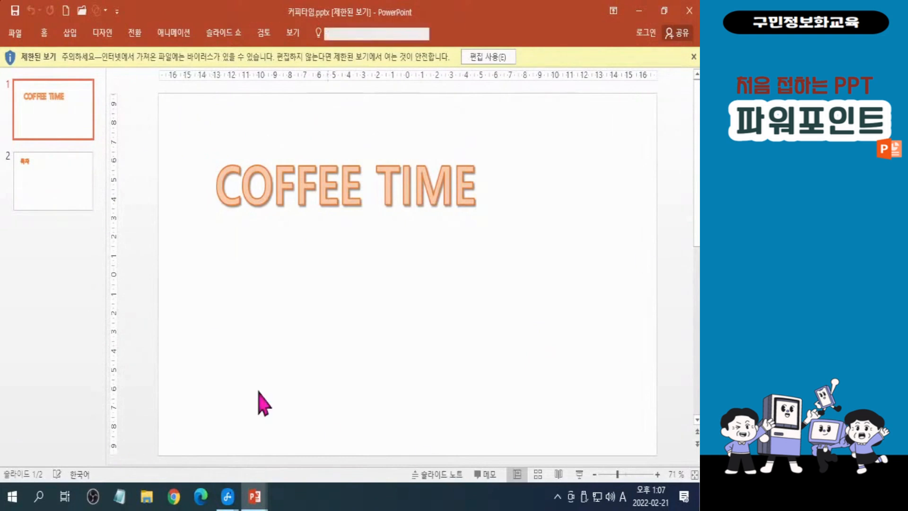
left_click(491, 57)
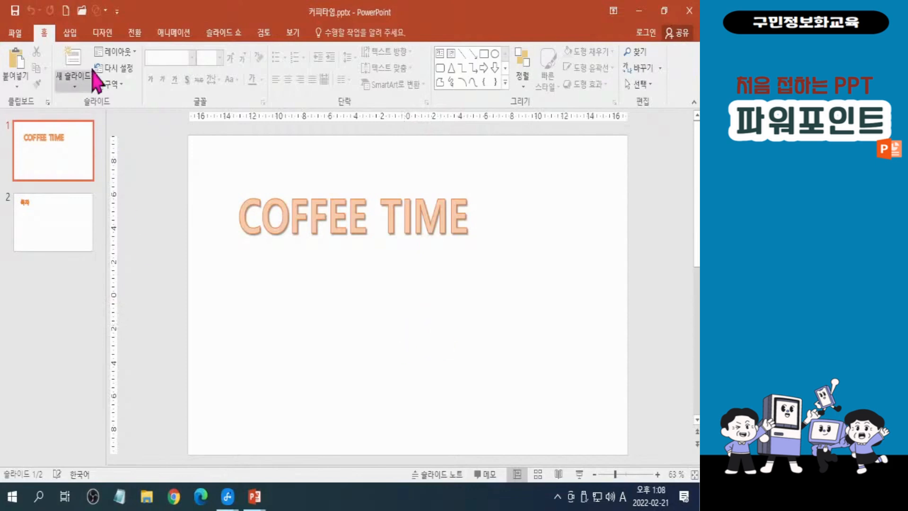
- Draw a cylinder from the basic shapes, about 6.3 cm high and 4.8 cm wide, below the COFFEE TIME title
left_click(70, 34)
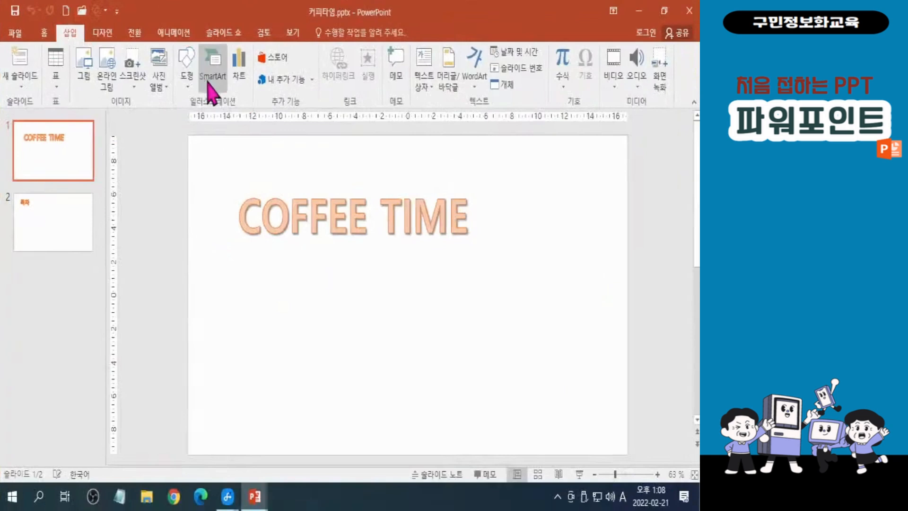
left_click(371, 166)
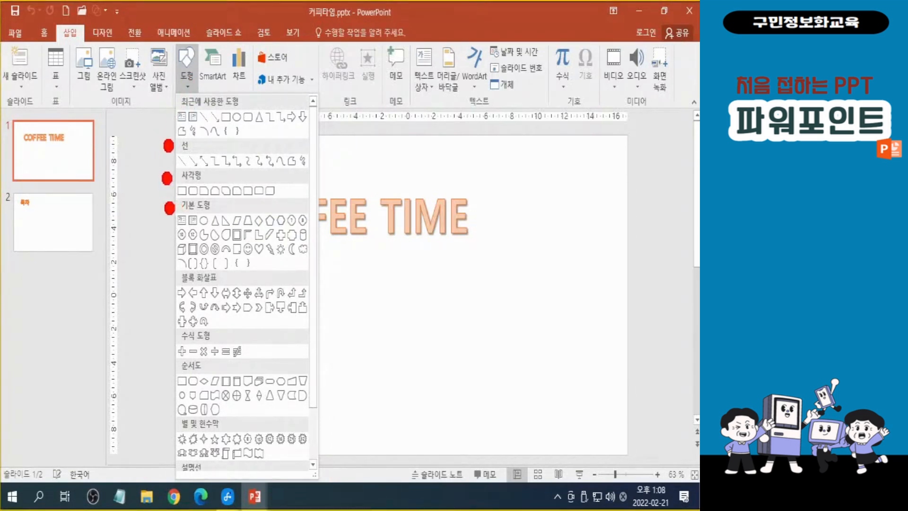
left_click(171, 279)
left_click(165, 339)
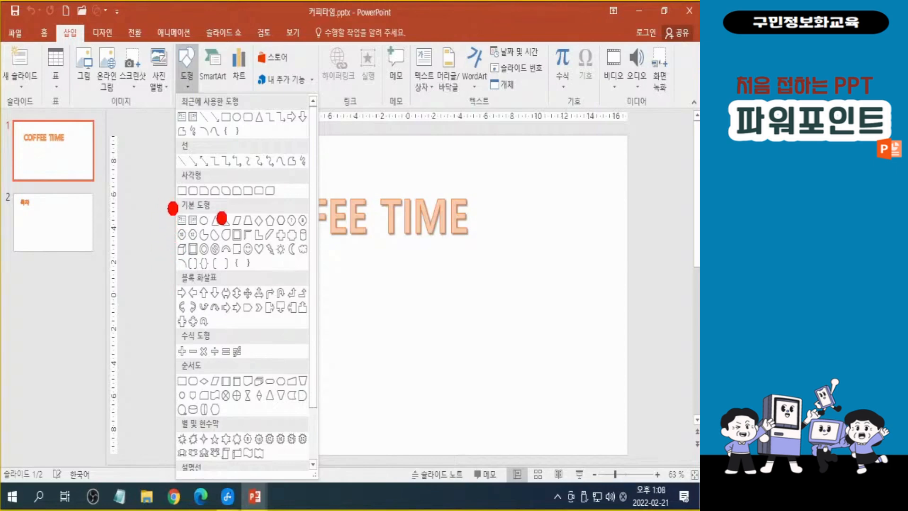
key("Escape")
left_click(182, 88)
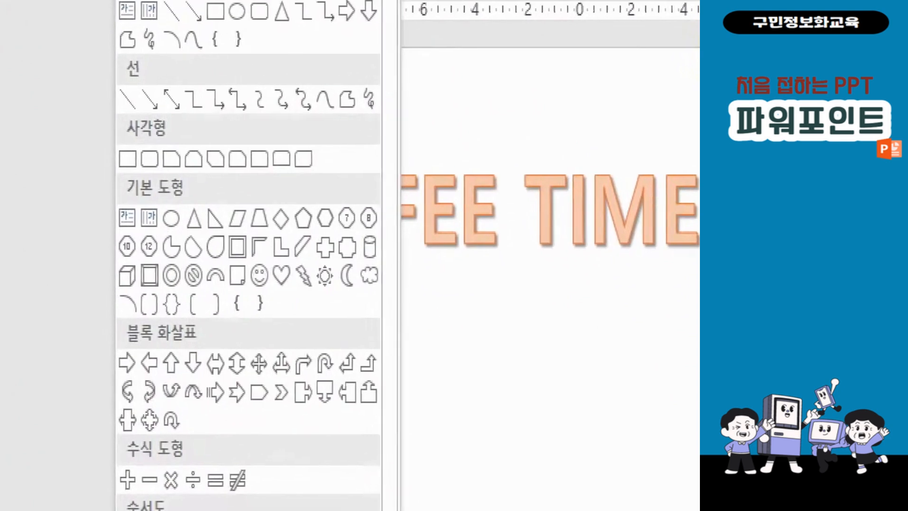
left_click(235, 218)
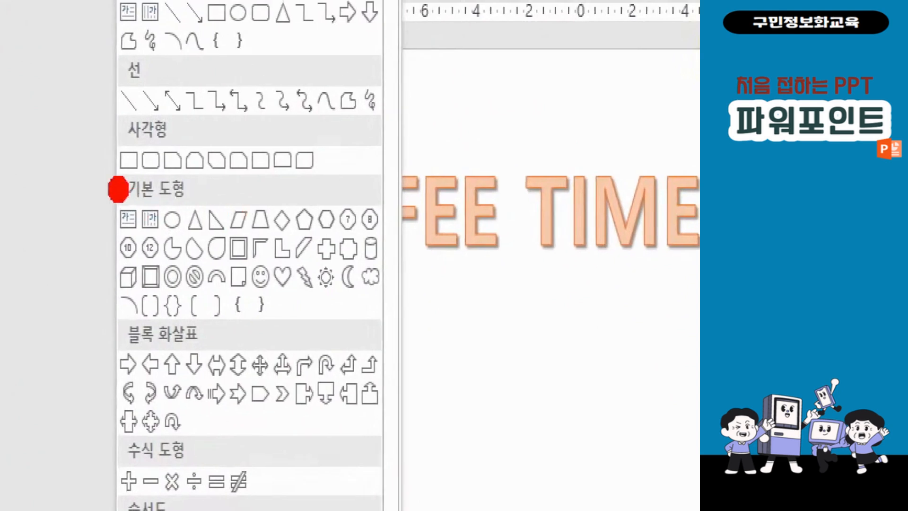
left_click(113, 187)
mouse_move(336, 206)
left_mouse_down()
mouse_move(385, 296)
mouse_move(407, 206)
mouse_move(397, 305)
left_mouse_up()
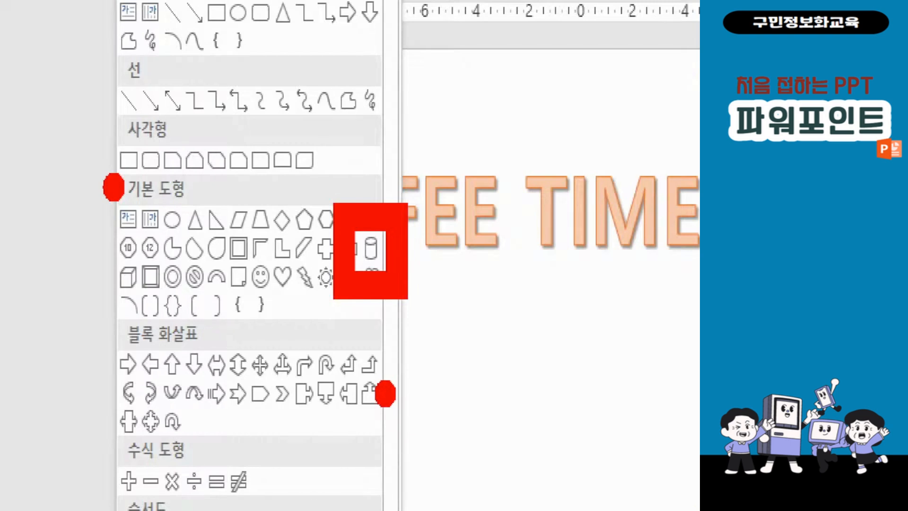
left_click(371, 250)
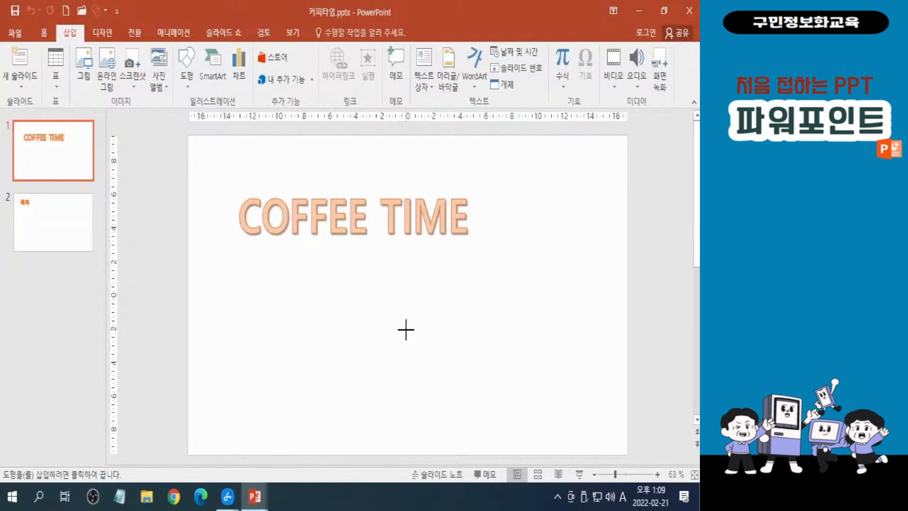
left_click_drag(388, 273, 451, 379)
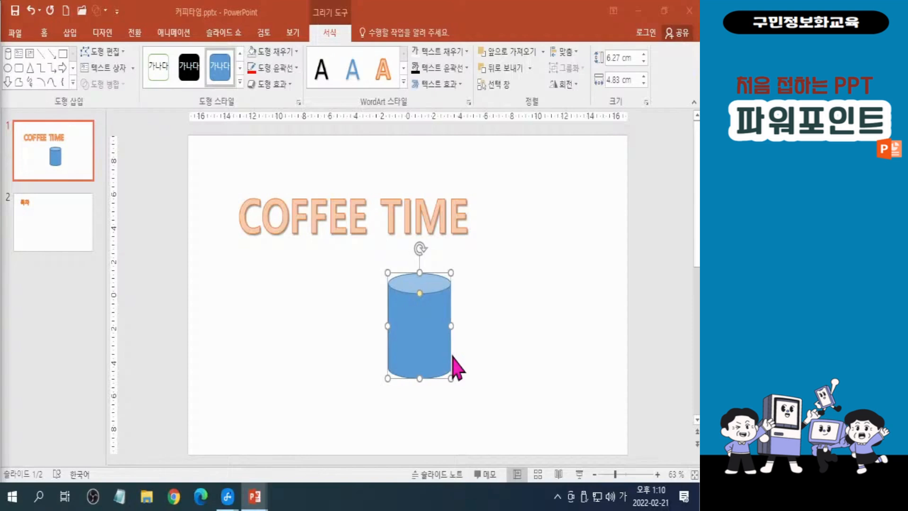
- Choose the donut from the basic shapes for drawing, and minimize the keyboard picture to return to the slide
left_click(71, 33)
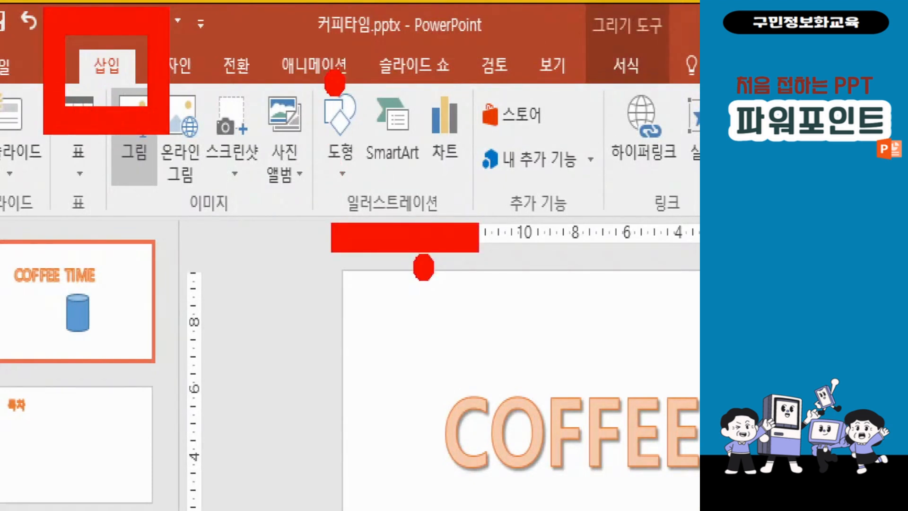
left_click(340, 116)
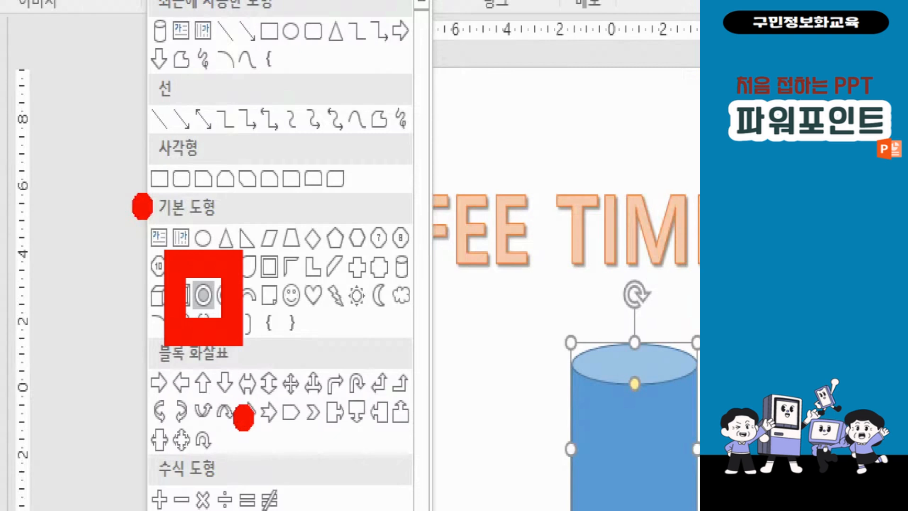
left_click(203, 295)
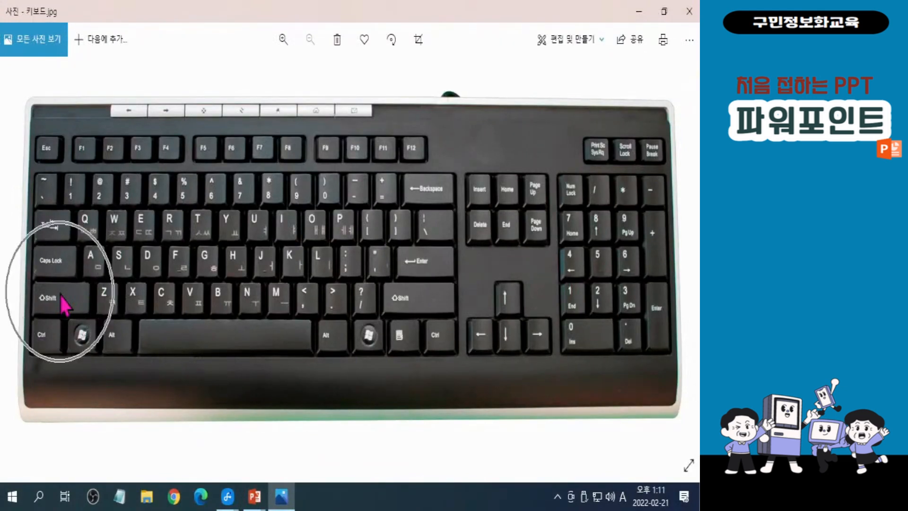
left_click(644, 13)
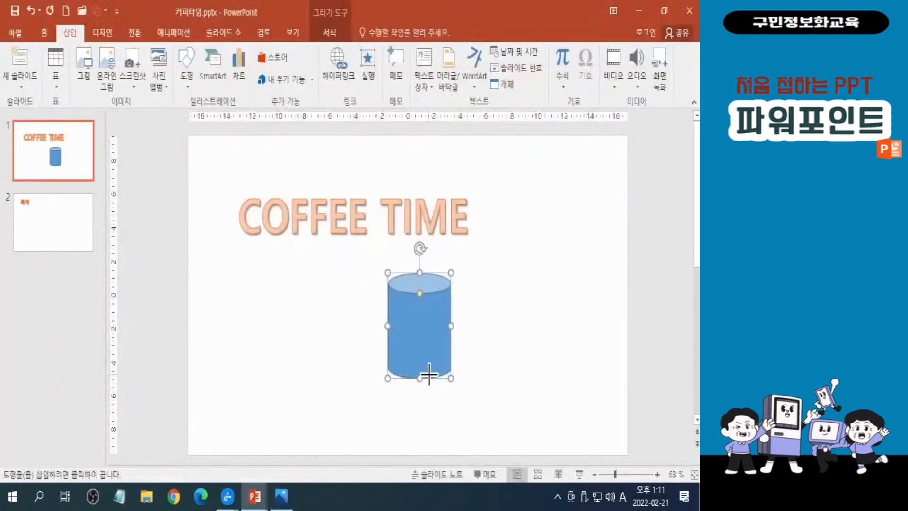
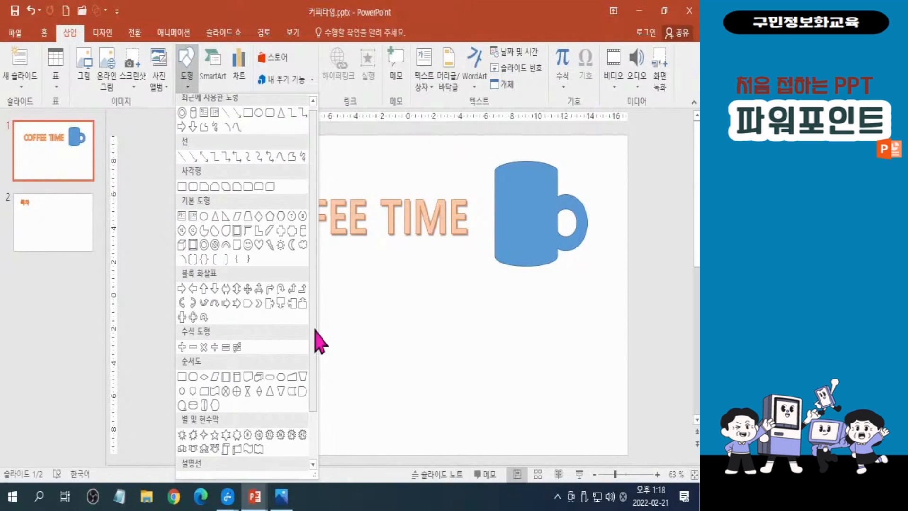
- Draw a rectangle about 9.1 cm high and 33.9 cm wide across the full width of the slide's lower half
left_click_drag(315, 330, 315, 360)
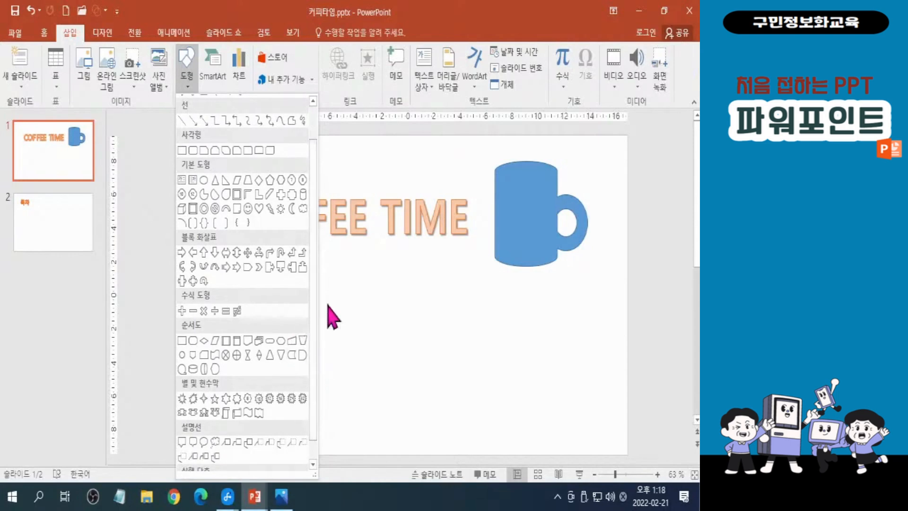
left_click(404, 336)
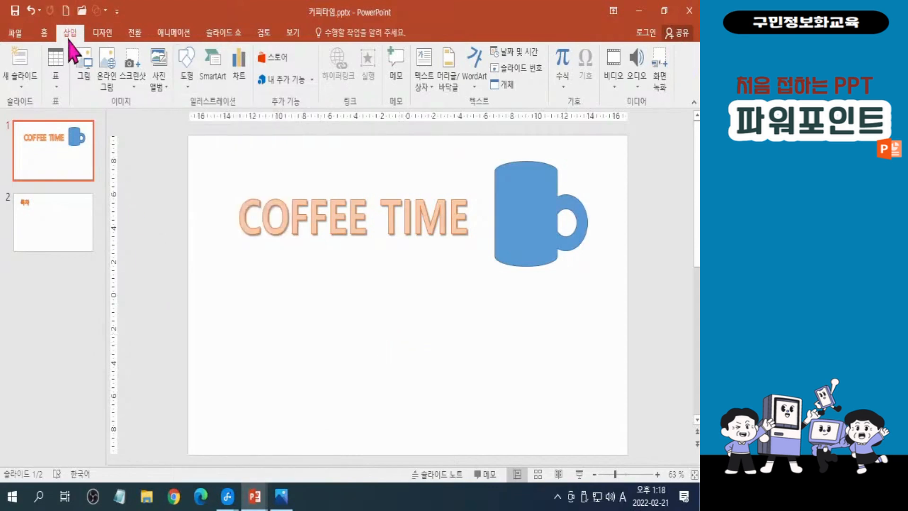
left_click(188, 87)
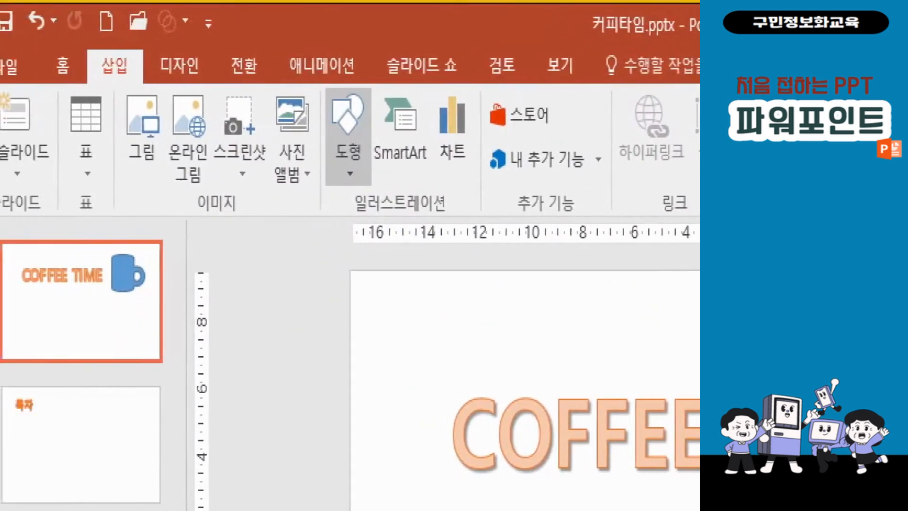
left_click(101, 72)
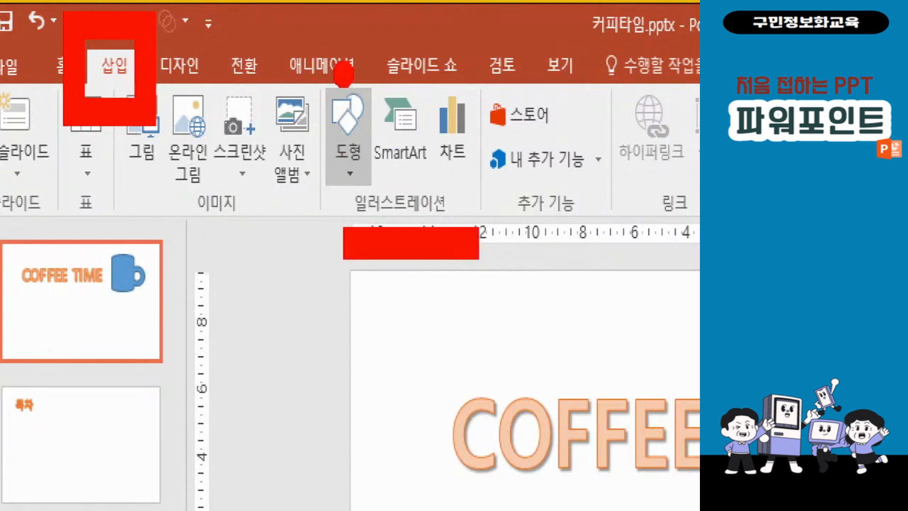
left_click(349, 142)
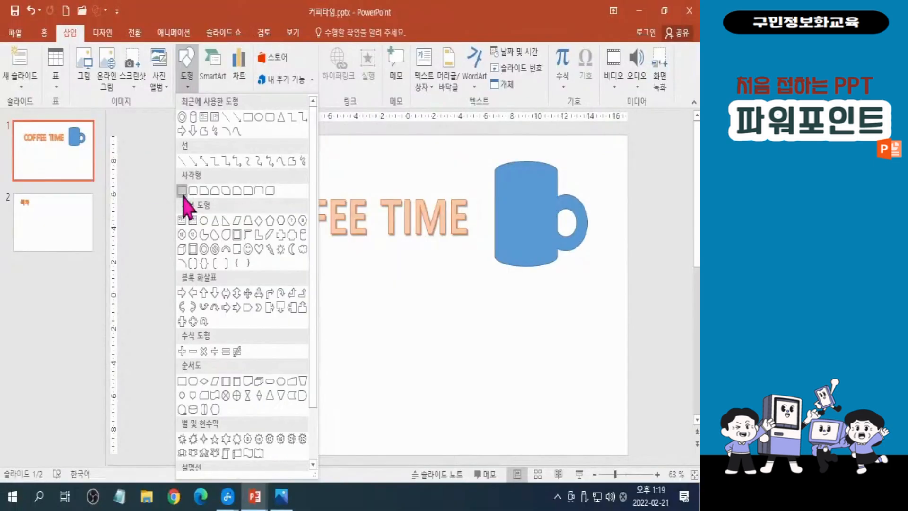
left_click(183, 188)
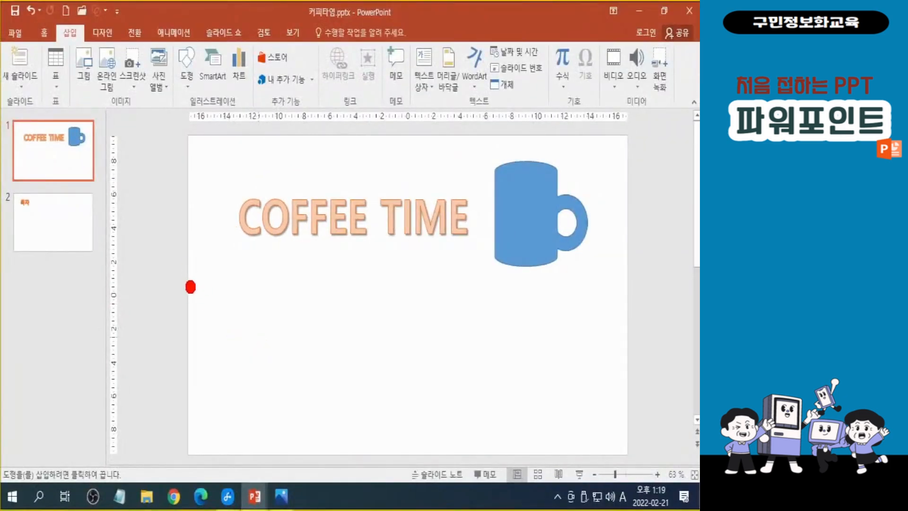
left_click_drag(190, 298, 639, 461)
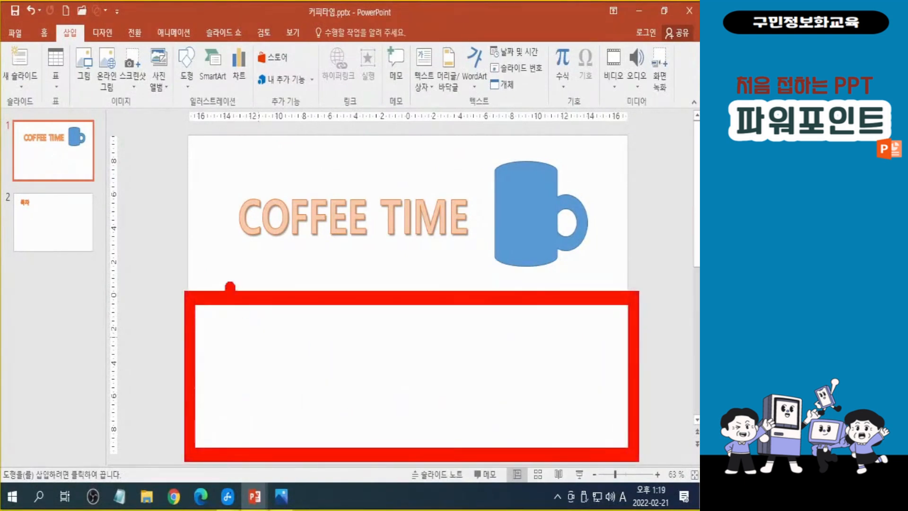
left_click_drag(189, 297, 615, 433)
mouse_move(608, 393)
left_mouse_down()
mouse_move(623, 431)
mouse_move(586, 442)
left_mouse_up()
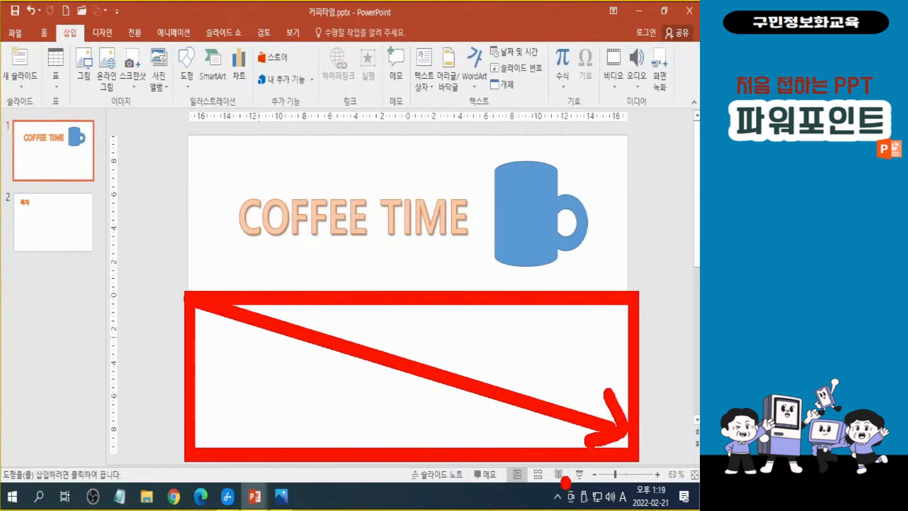
key("Escape")
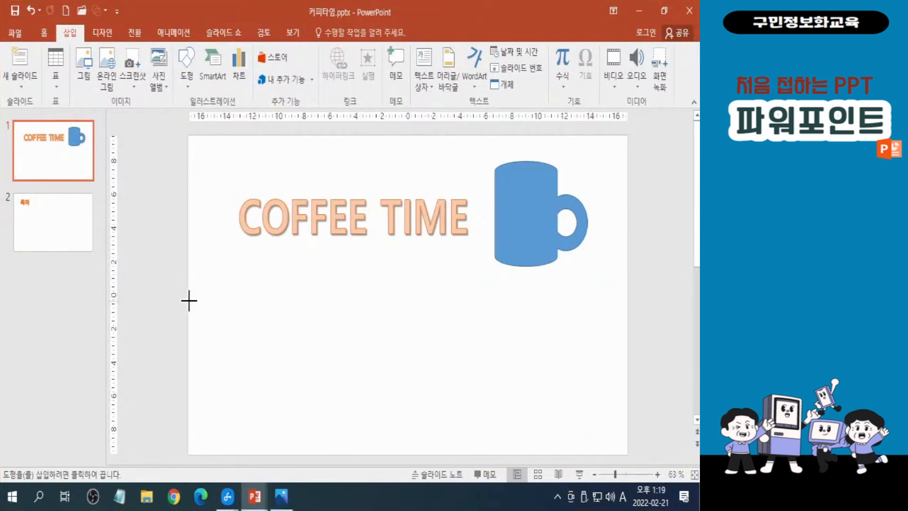
mouse_move(188, 302)
left_mouse_down()
mouse_move(265, 353)
mouse_move(628, 453)
left_mouse_up()
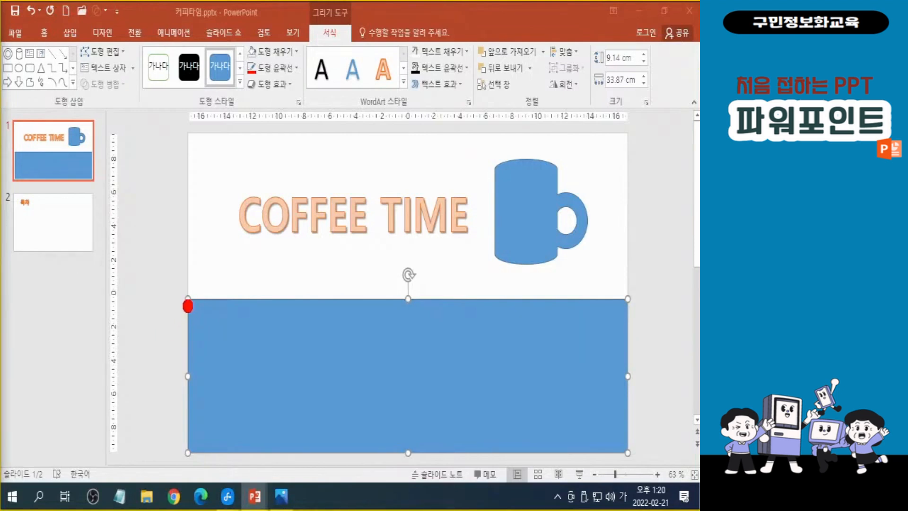
mouse_move(193, 301)
left_mouse_down()
mouse_move(264, 276)
mouse_move(373, 275)
mouse_move(461, 334)
mouse_move(557, 345)
mouse_move(608, 310)
mouse_move(618, 267)
left_mouse_up()
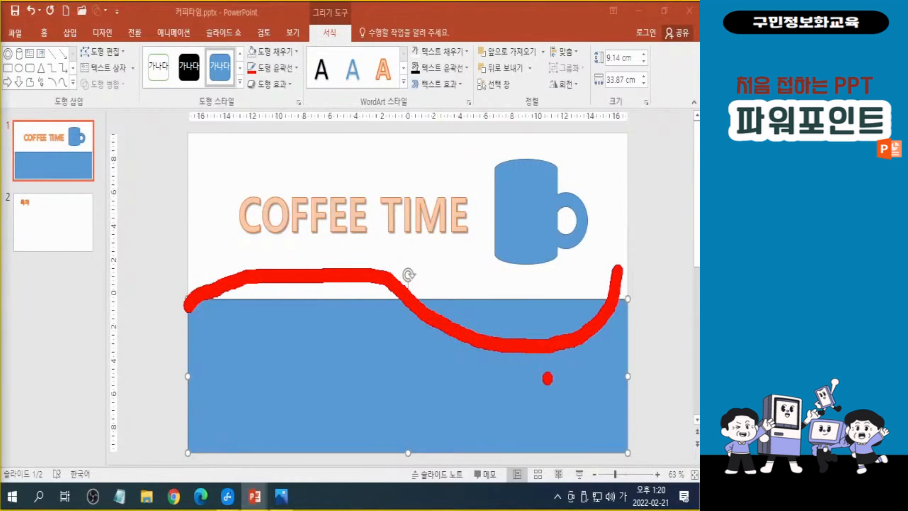
key("Escape")
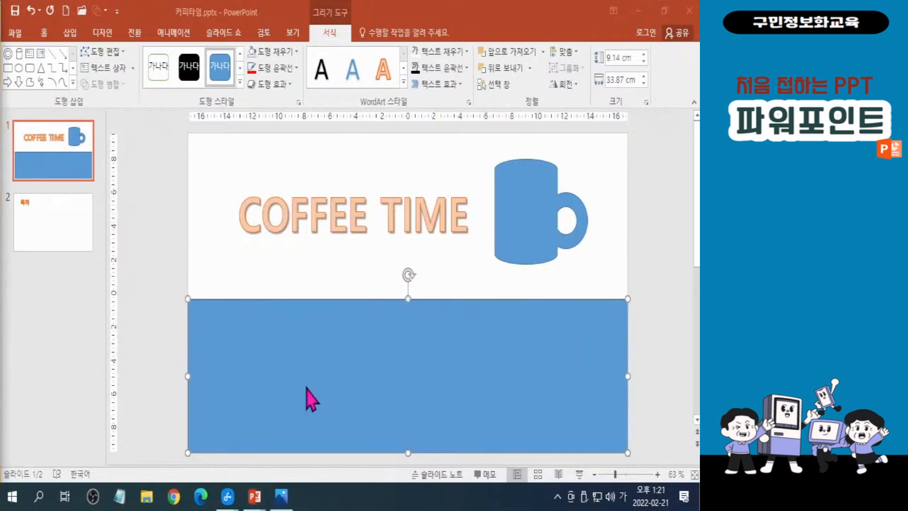
left_click(69, 107)
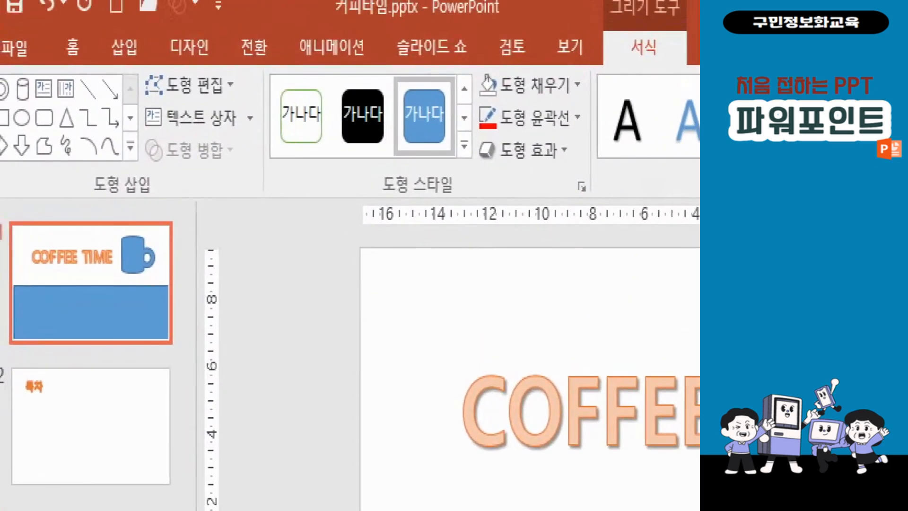
left_click(49, 16)
mouse_move(698, 75)
left_mouse_down()
mouse_move(609, 92)
mouse_move(592, 105)
left_mouse_up()
left_click(592, 166)
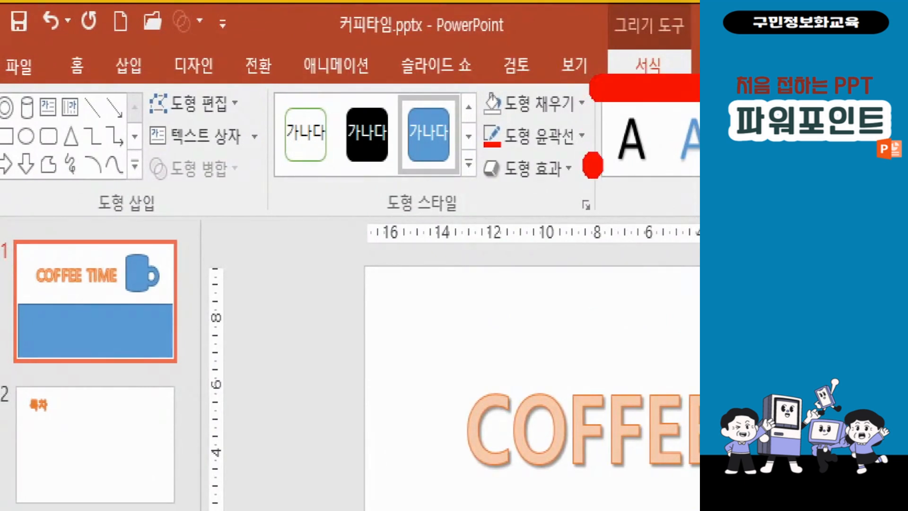
left_click_drag(71, 232, 199, 232)
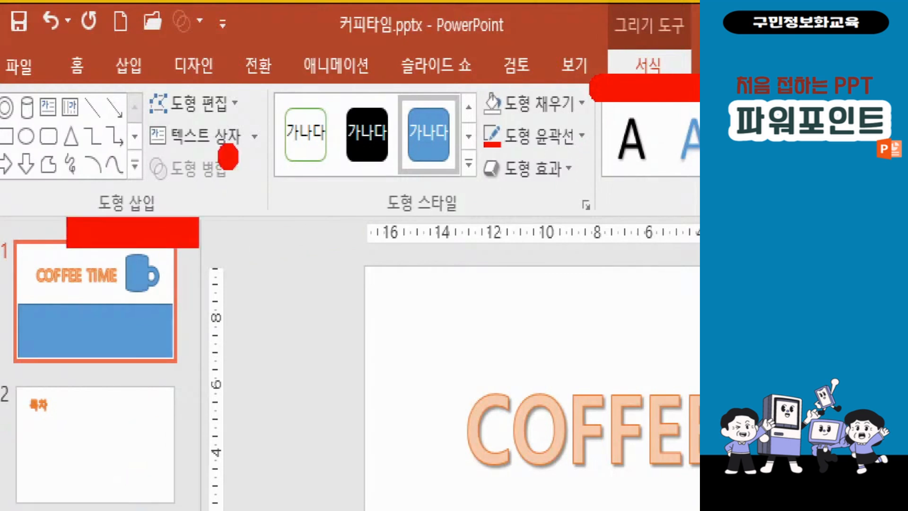
left_click(254, 105)
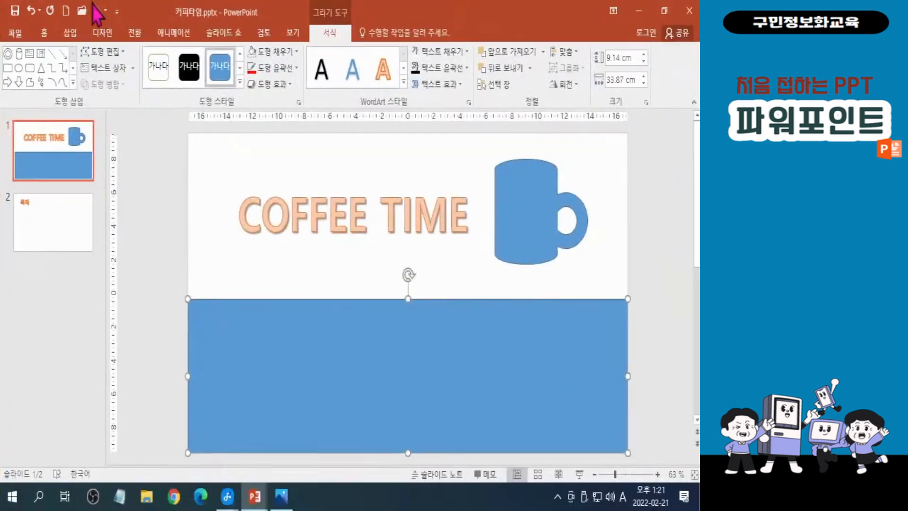
- Edit the points of the lower blue rectangle and pull its upper-left corner's handle upward, bending the top edge into a hill about 10.7 cm high overall
left_click(208, 103)
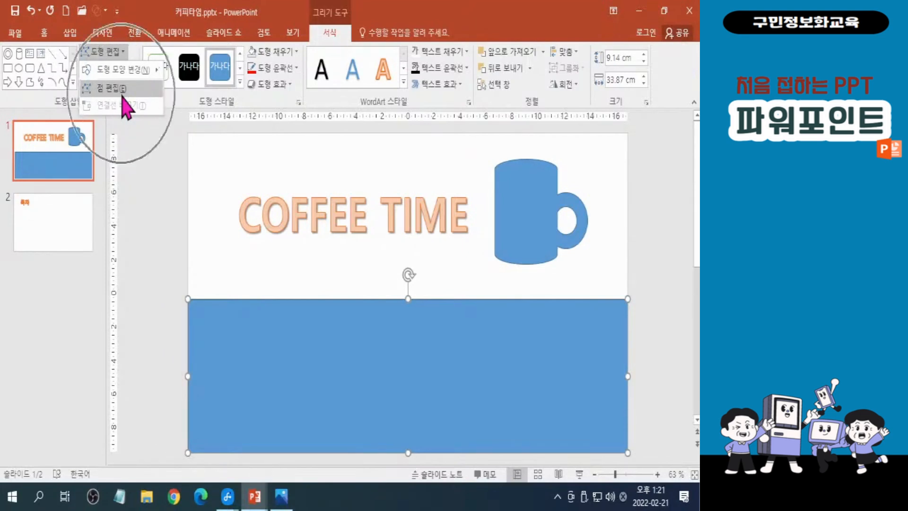
left_click(123, 95)
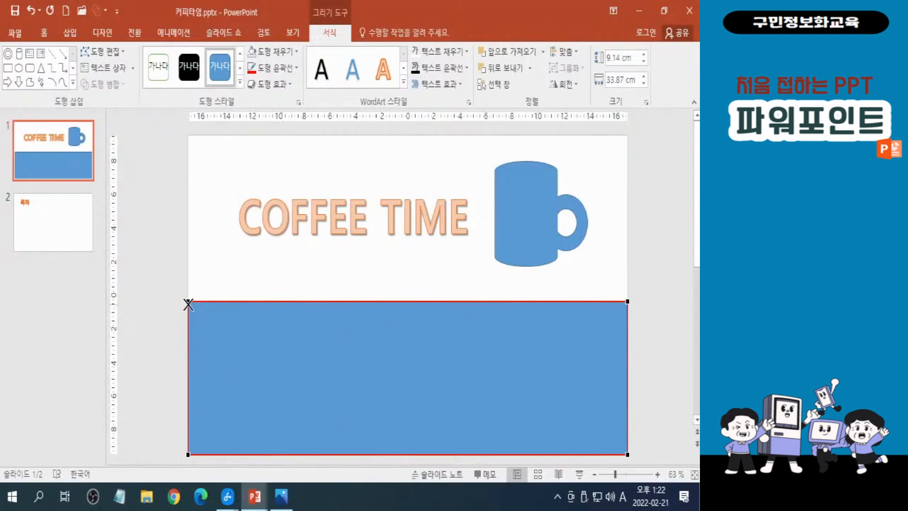
key("ctrl+2")
mouse_move(188, 307)
left_mouse_down()
mouse_move(235, 268)
mouse_move(306, 259)
mouse_move(375, 333)
left_mouse_up()
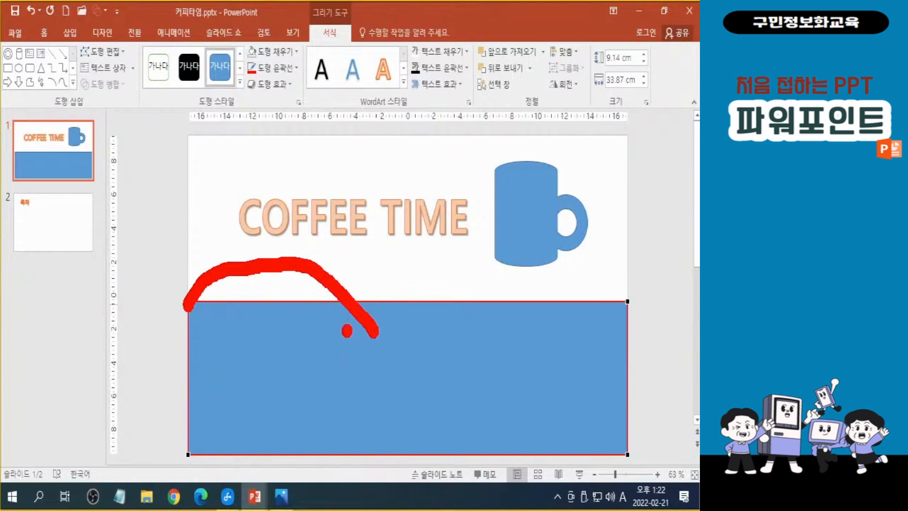
key("Escape")
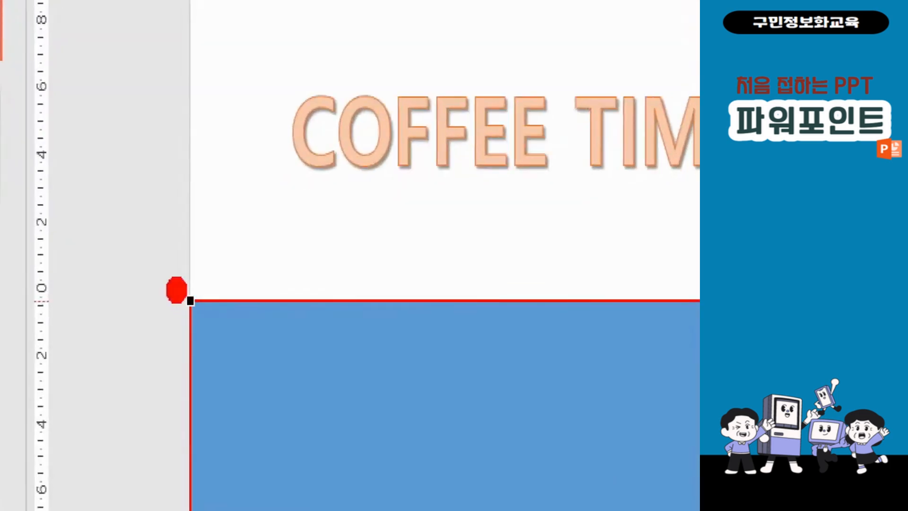
left_click(190, 301)
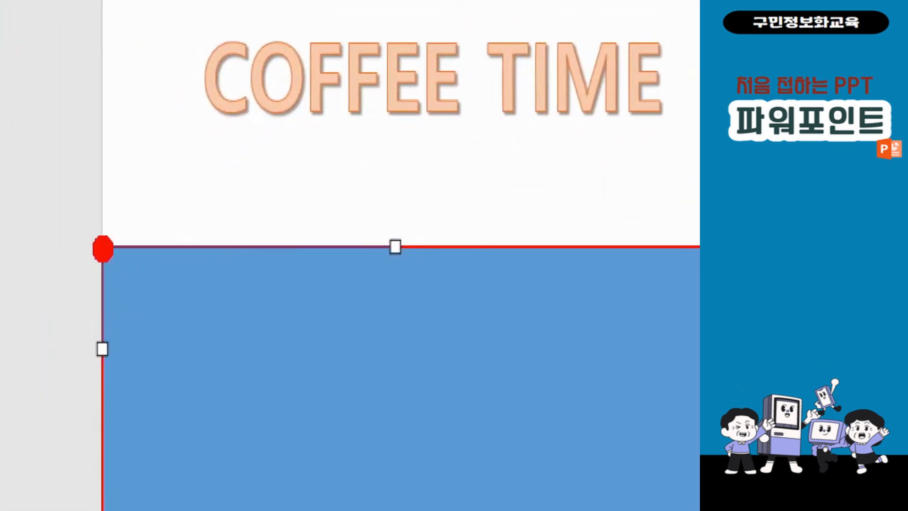
left_click(396, 247)
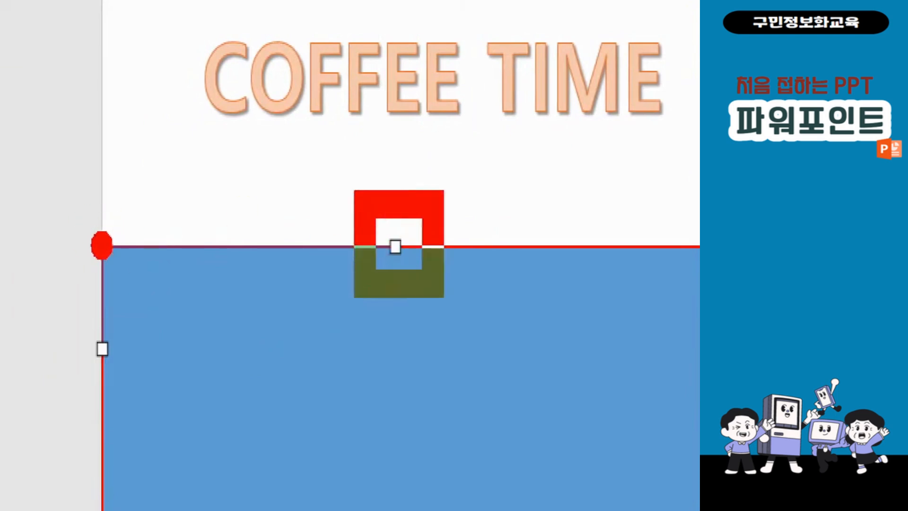
left_click(103, 349)
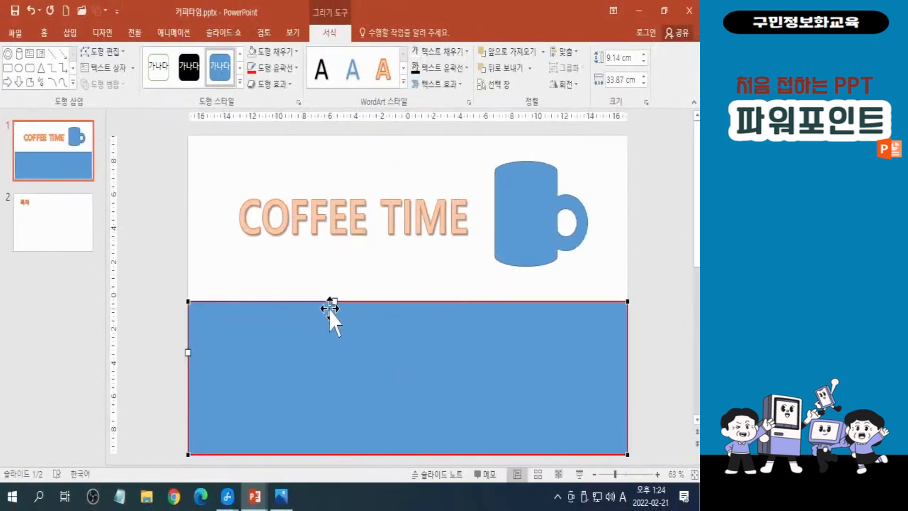
left_click_drag(334, 301, 350, 237)
key("ctrl+2")
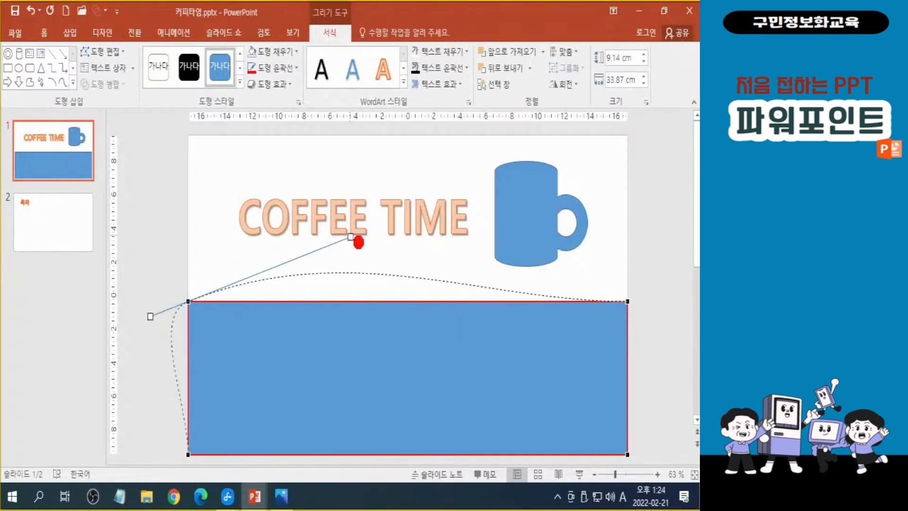
mouse_move(199, 299)
left_mouse_down()
mouse_move(252, 276)
mouse_move(381, 259)
mouse_move(629, 295)
mouse_move(655, 286)
left_mouse_up()
key("Escape")
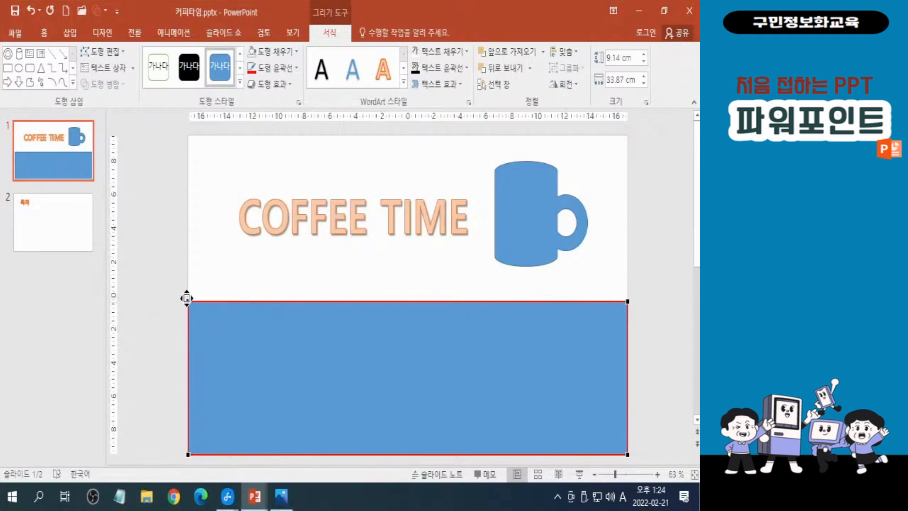
left_click_drag(335, 299, 349, 248)
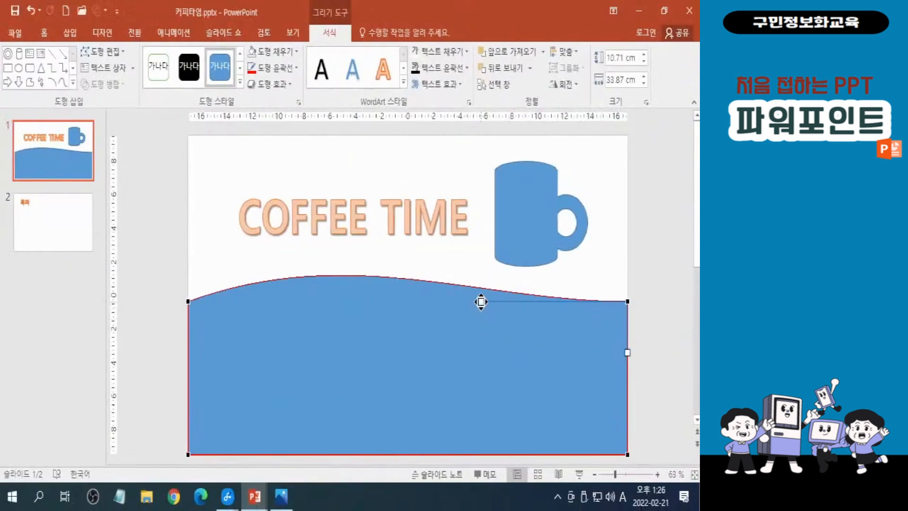
- Pull the upper-right corner's handle downward to form a wavy top edge, making the shape about 9.9 cm high, and leave point editing
left_click_drag(481, 301, 483, 406)
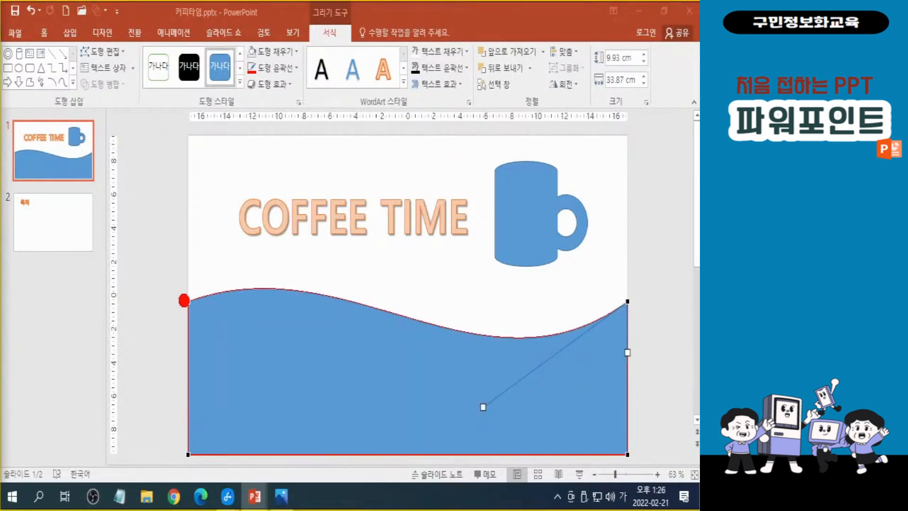
mouse_move(184, 300)
left_mouse_down()
mouse_move(276, 280)
mouse_move(502, 337)
mouse_move(575, 332)
mouse_move(623, 291)
left_mouse_up()
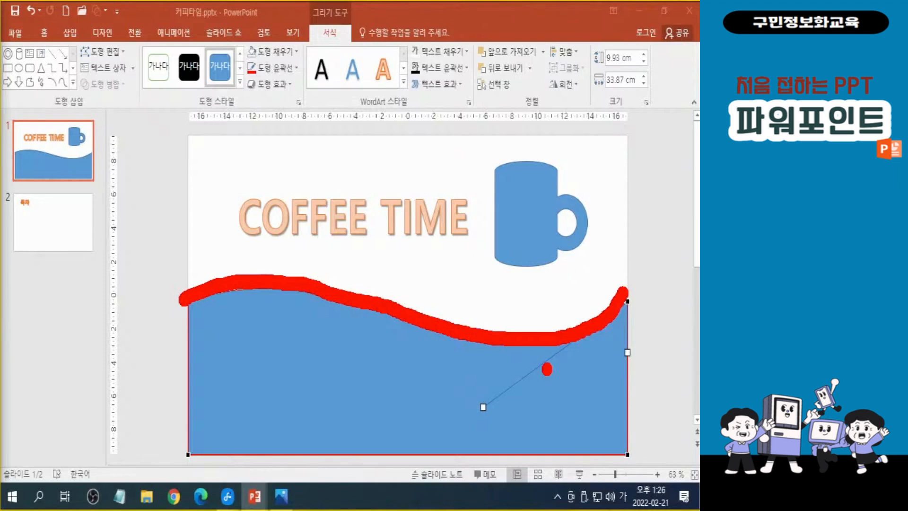
key("Escape")
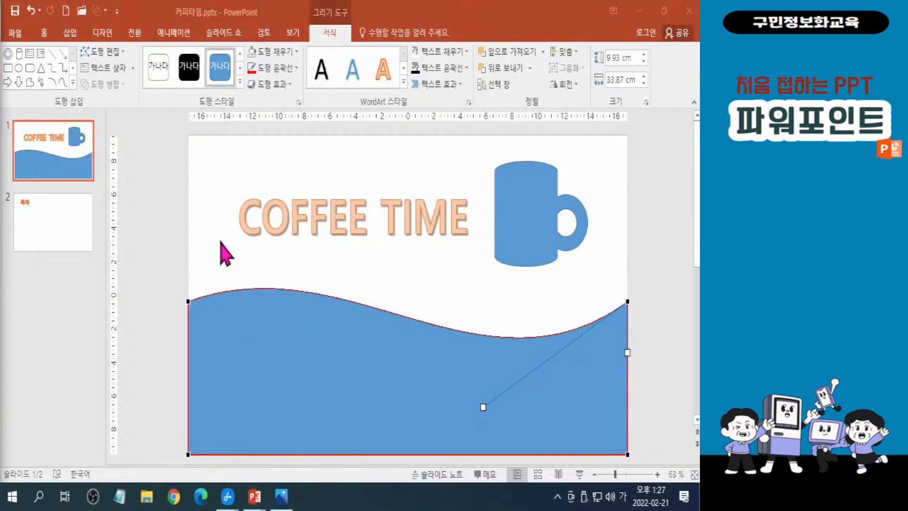
key("ctrl")
key("ctrl")
key("ctrl")
key("ctrl")
left_click(218, 198)
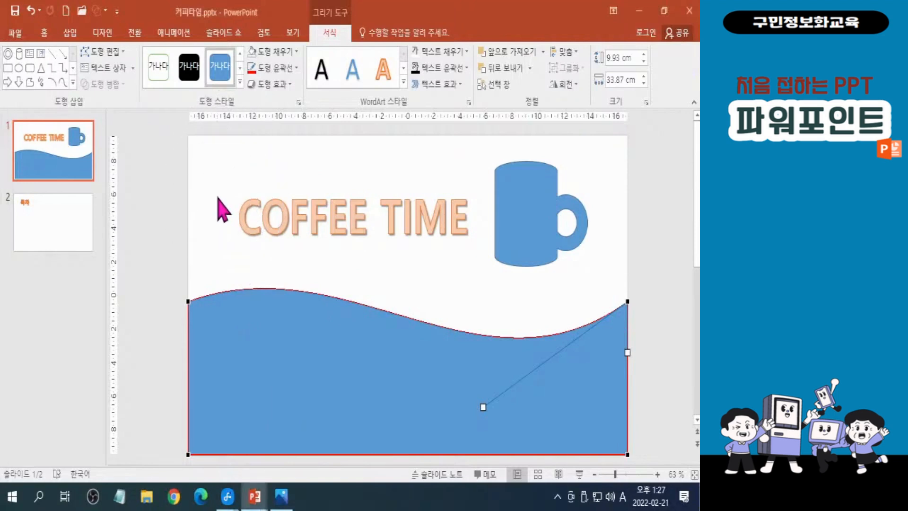
key("ctrl")
left_click(219, 199)
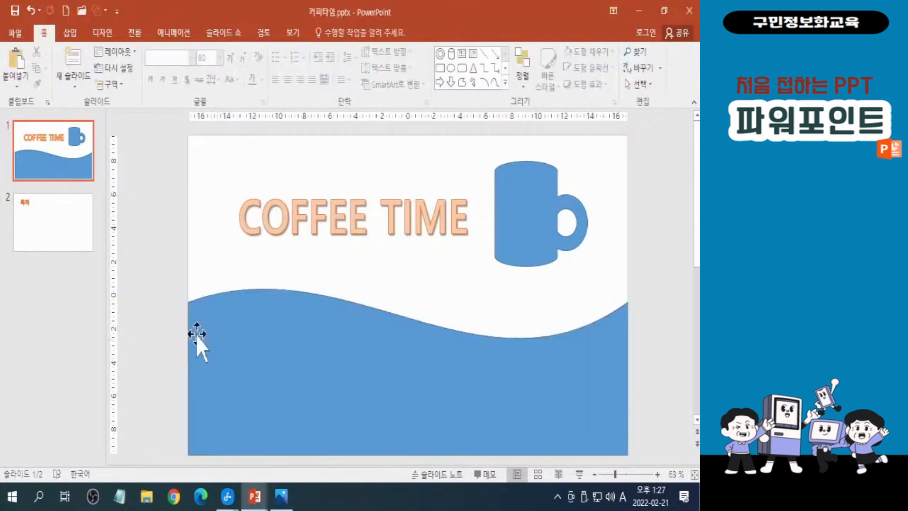
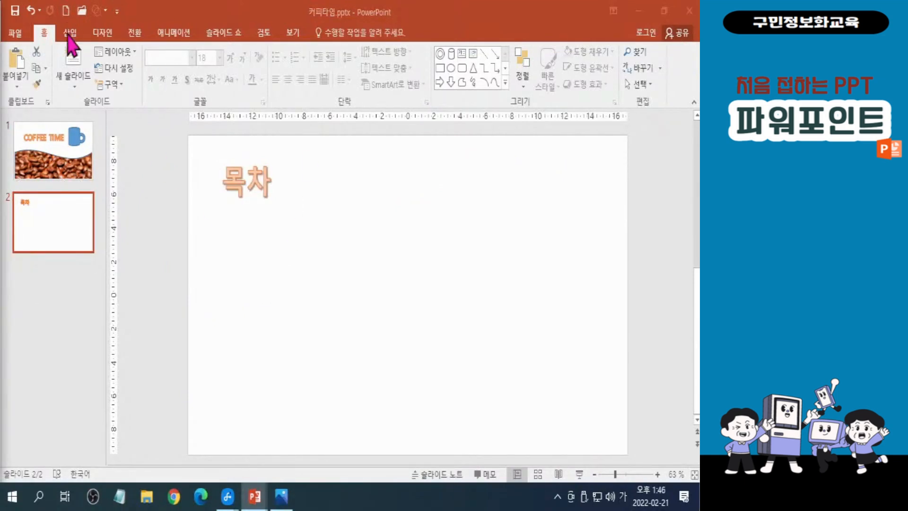
- Draw a heart from the basic shapes on slide 2, about 3.6 cm high and 3.4 cm wide, and place it just below the 목차 title
left_click(70, 33)
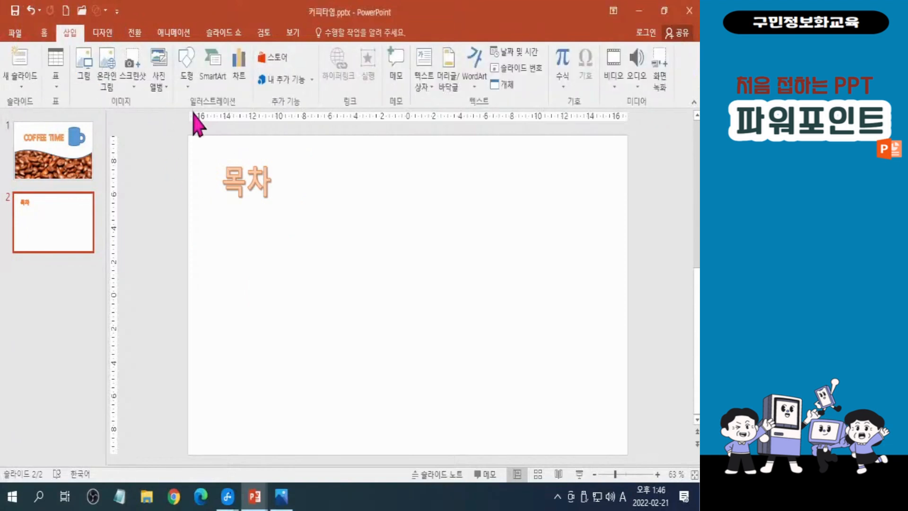
left_click(188, 88)
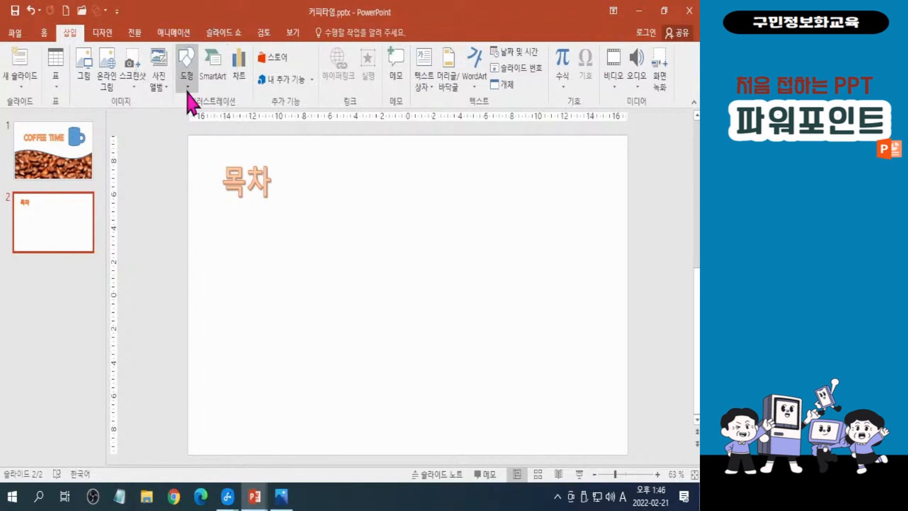
left_click(187, 90)
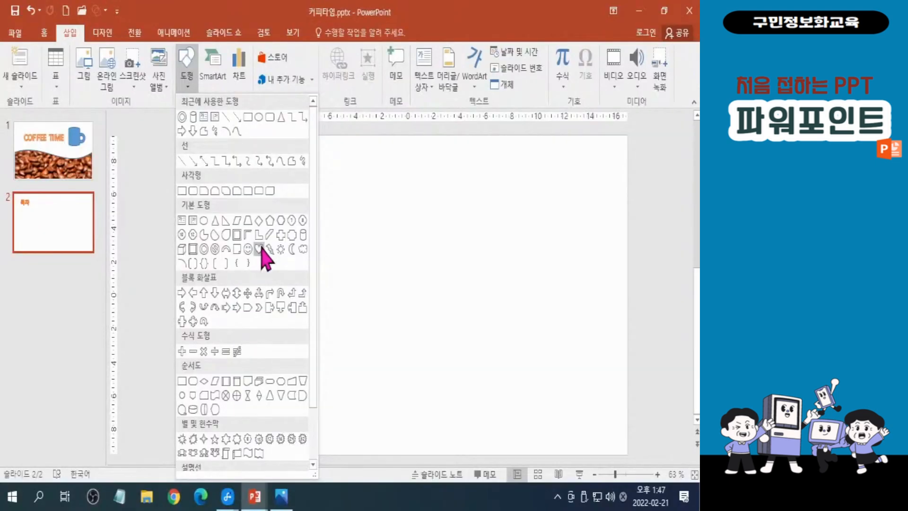
left_click(397, 437)
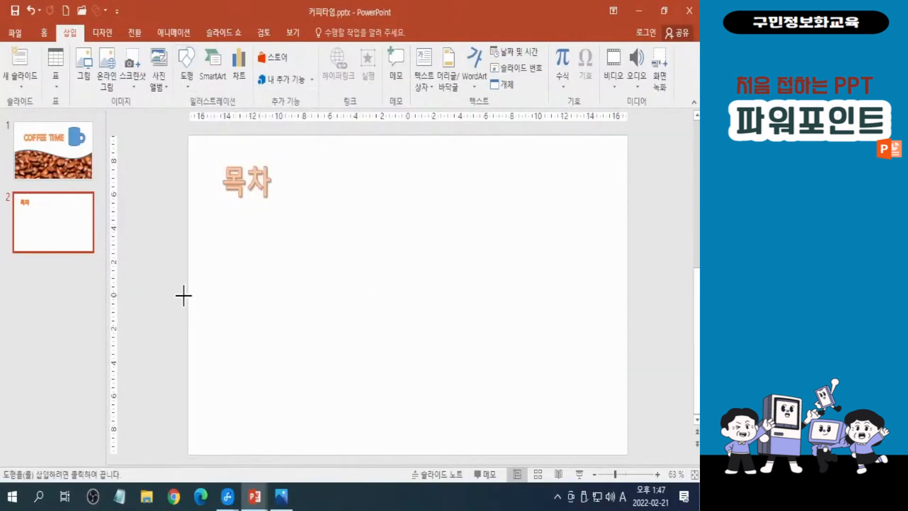
key("ctrl")
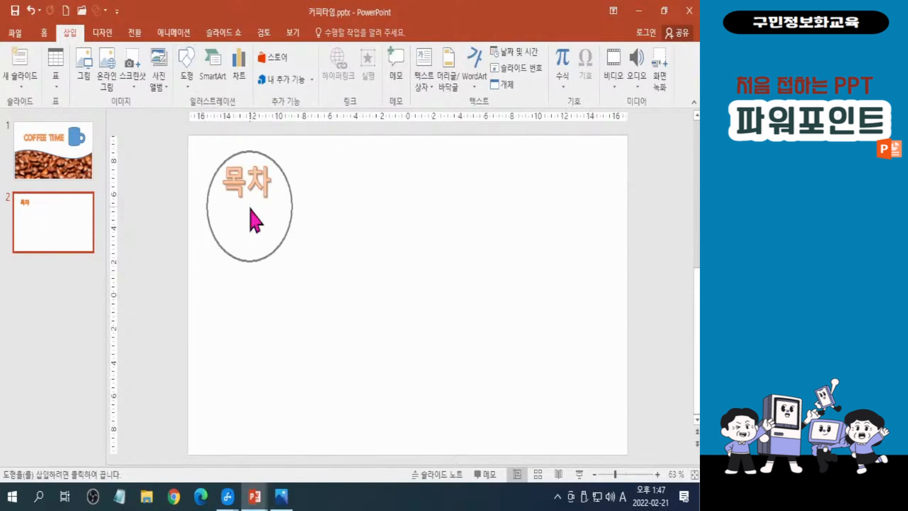
key("ctrl")
key("ctrl")
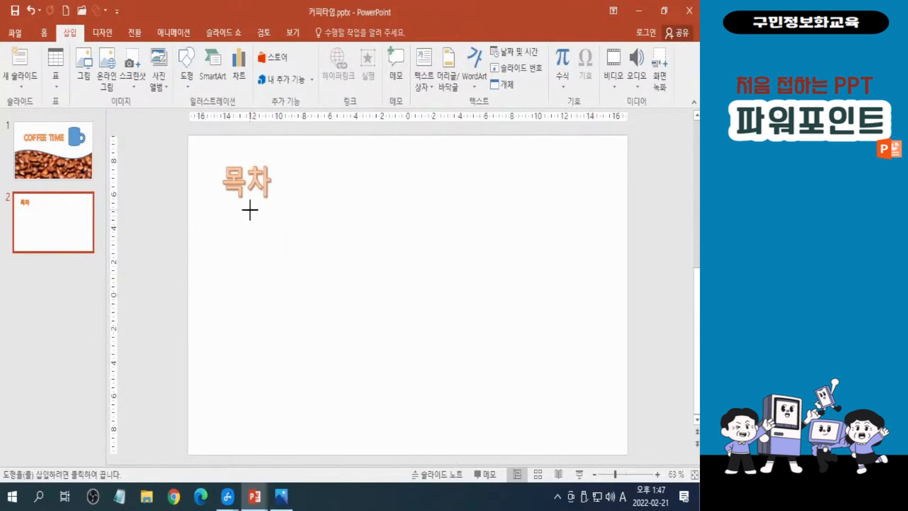
left_click_drag(256, 221, 291, 267)
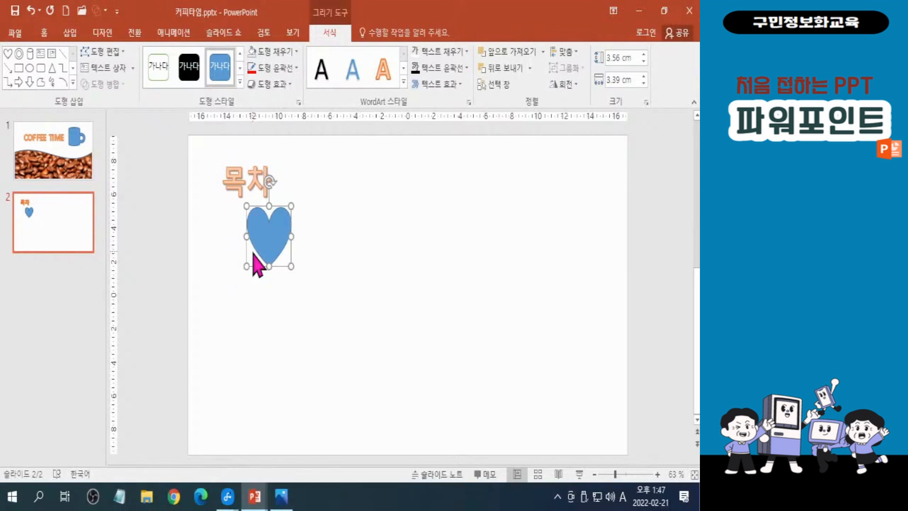
left_click_drag(254, 256, 262, 263)
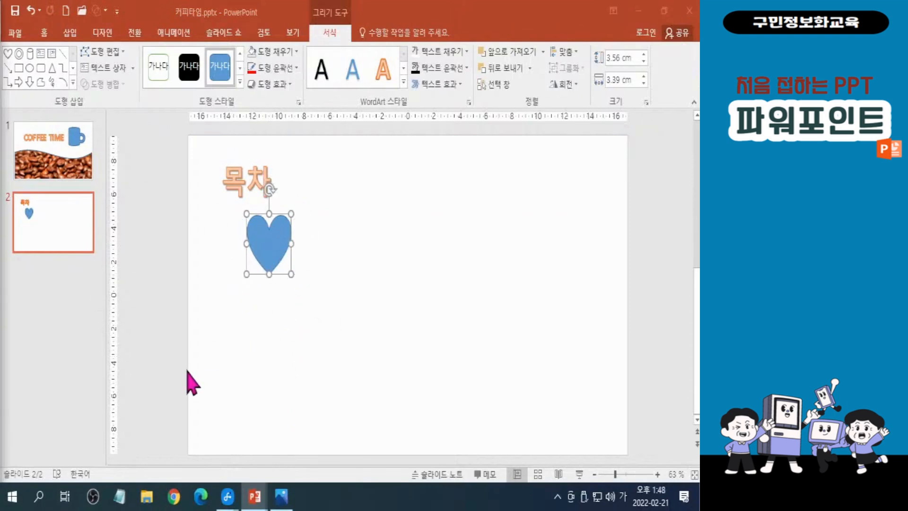
- Set the heart's font size to 36 and enter the number 1 inside it
left_click(45, 39)
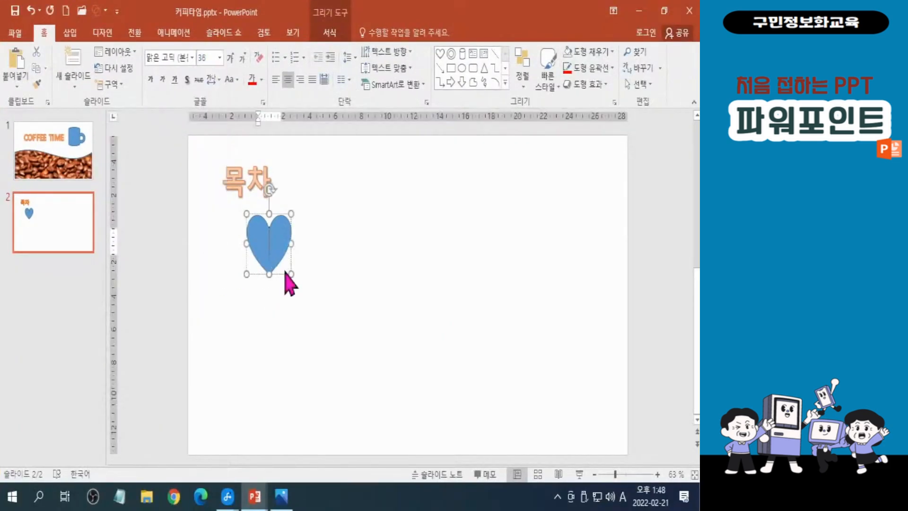
key("ctrl")
key("ctrl")
key("ctrl")
key("ctrl")
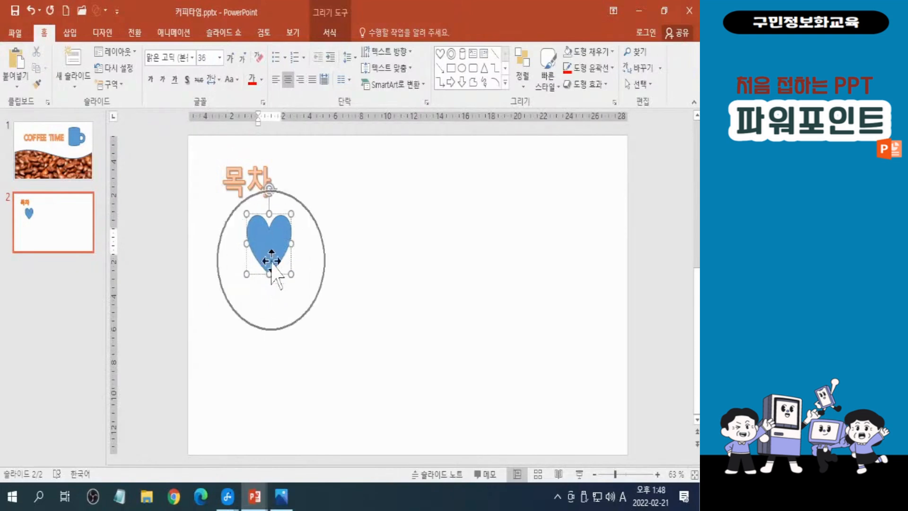
type("1")
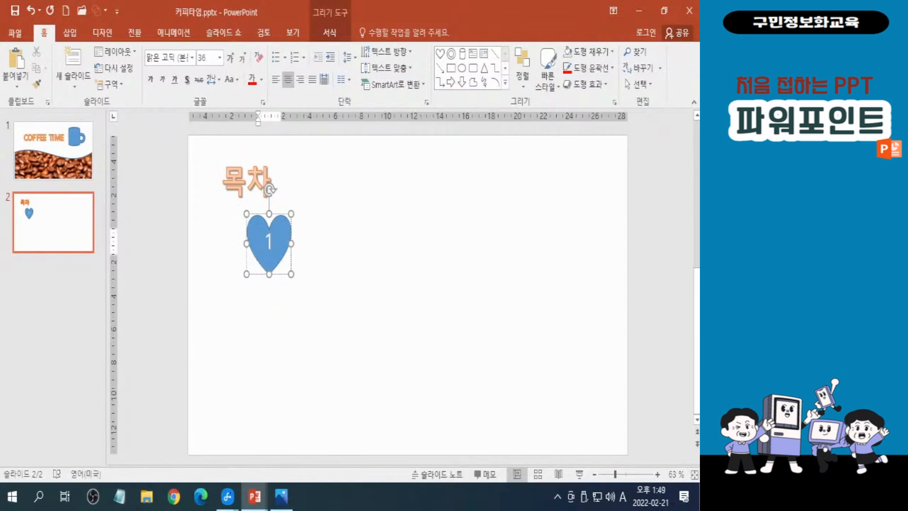
key("Hangul")
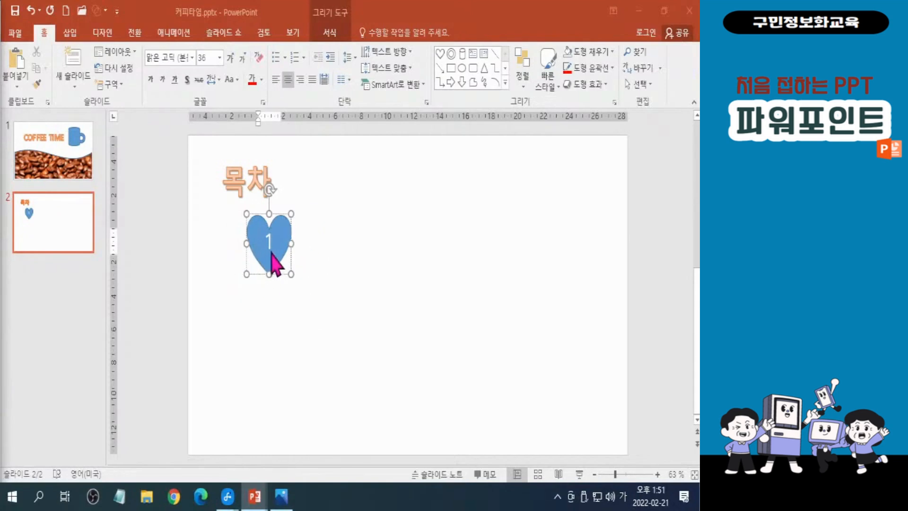
- Apply the gold shape style from the last row of the theme styles to the heart
left_click(330, 33)
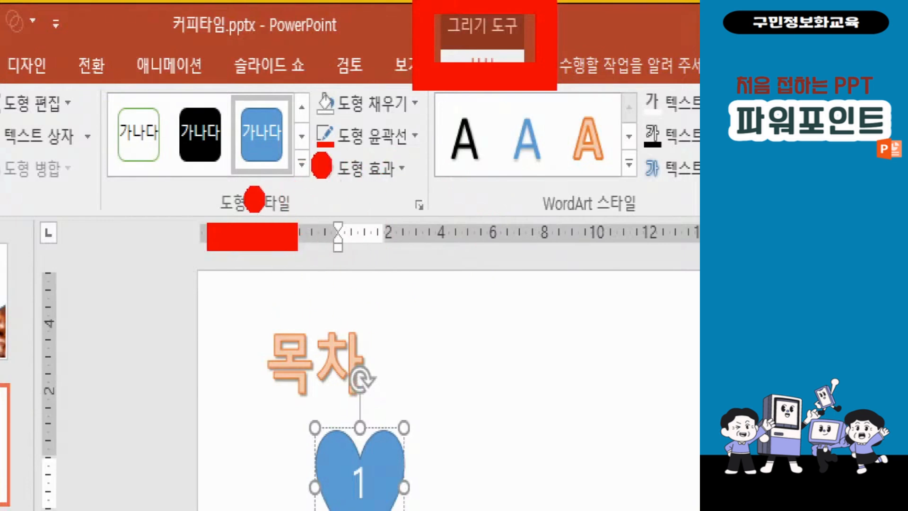
left_click(301, 165)
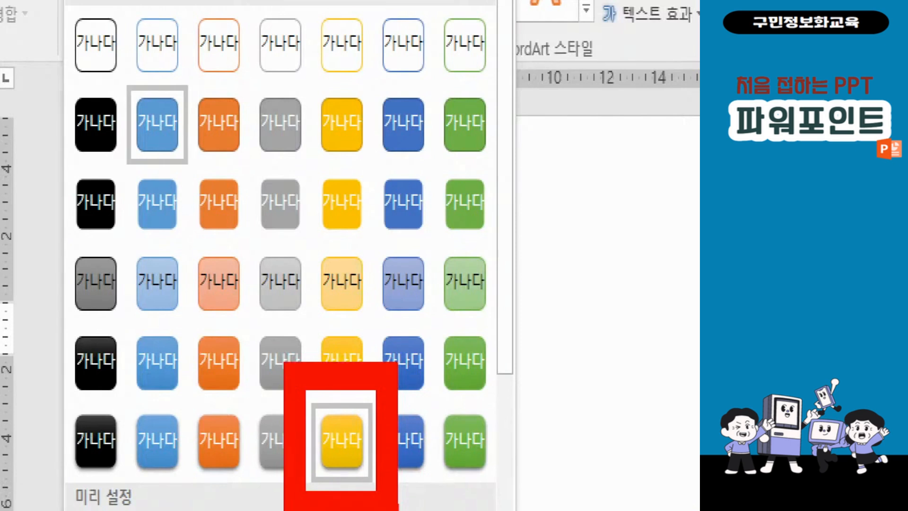
left_click(342, 440)
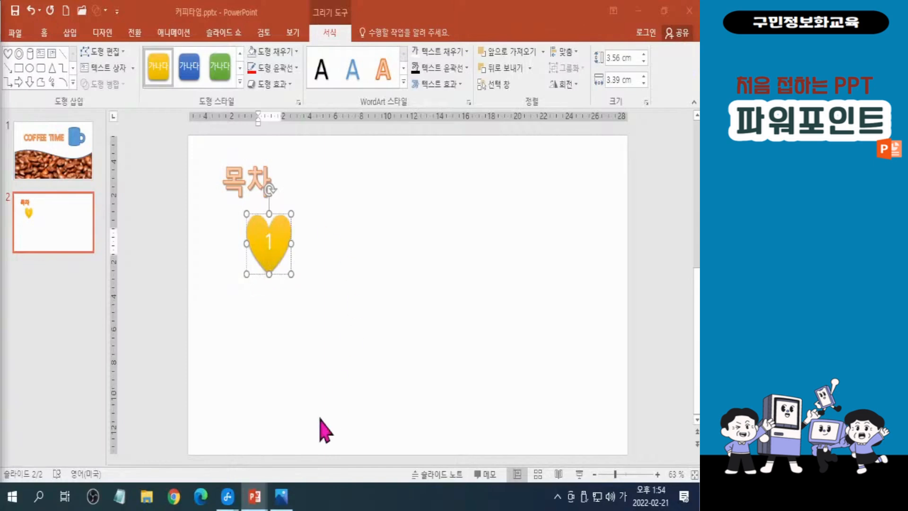
- Duplicate the gold heart numbered 1 on slide 2
left_click(282, 496)
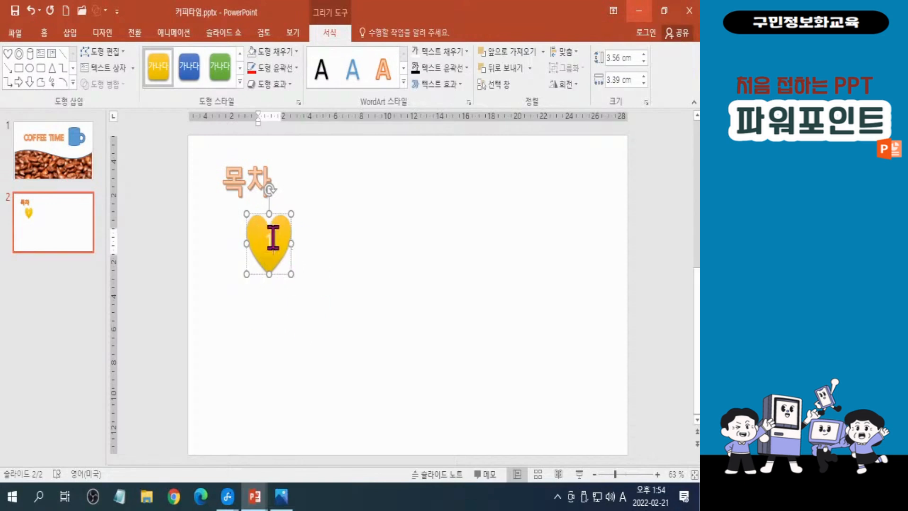
left_click(289, 256)
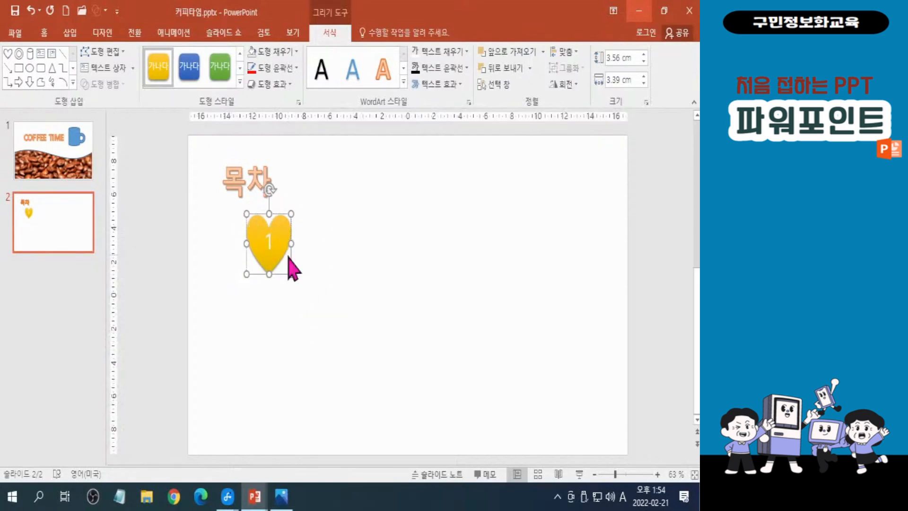
key("ctrl")
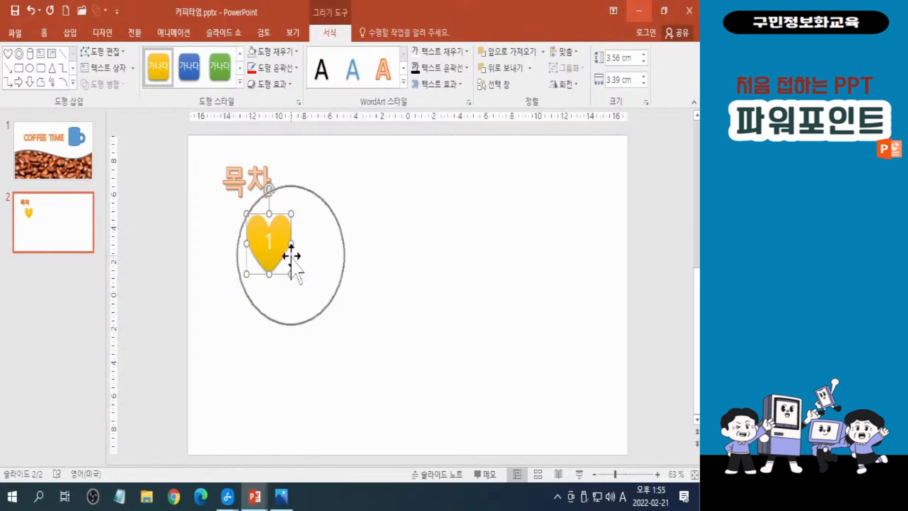
key("ctrl")
key("ctrl")
key("ctrl")
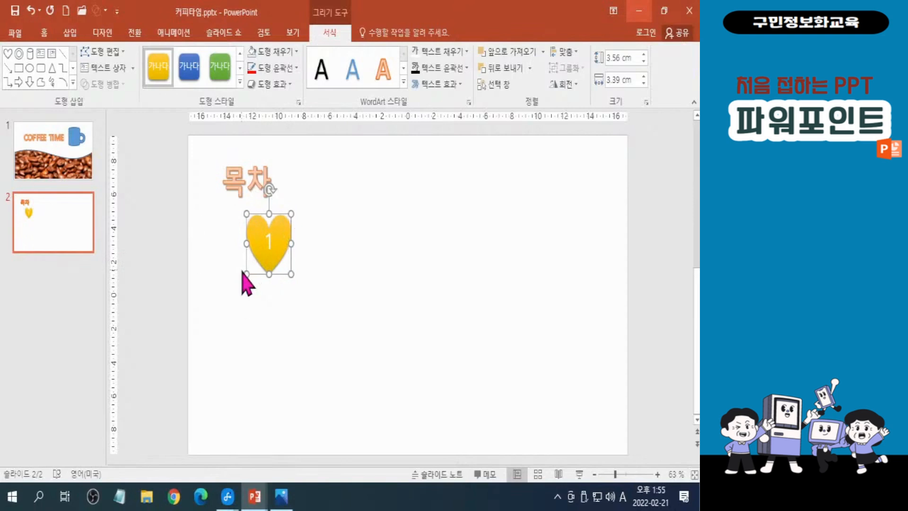
key("ctrl+d")
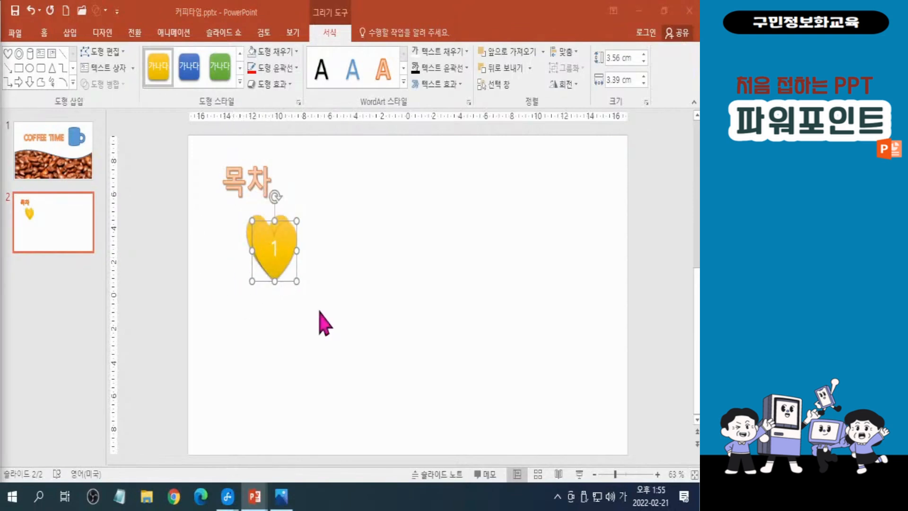
- Apply the orange shape style from the last row of the theme styles to the duplicate heart
key("ctrl")
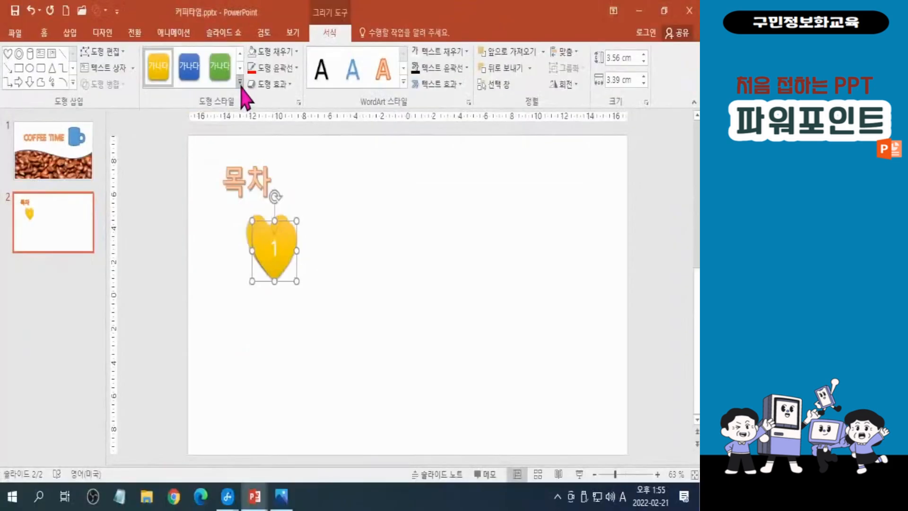
left_click(275, 164)
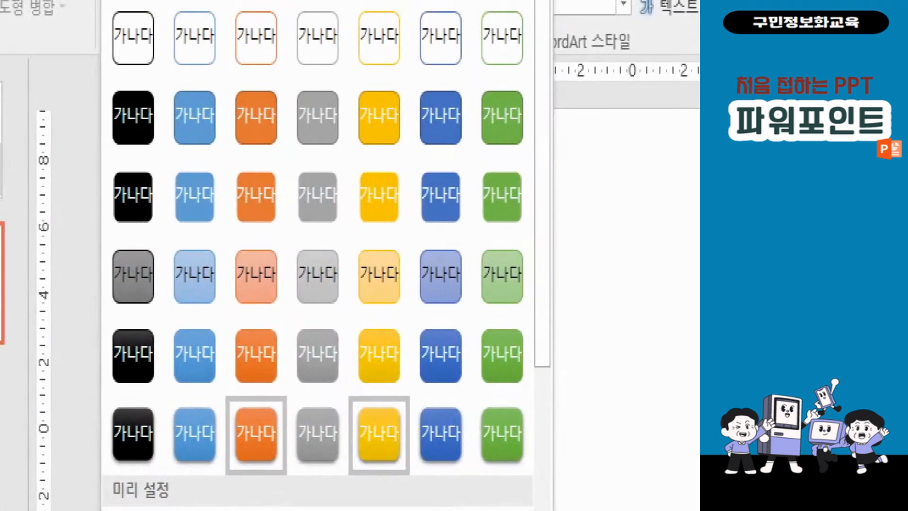
left_click(218, 299)
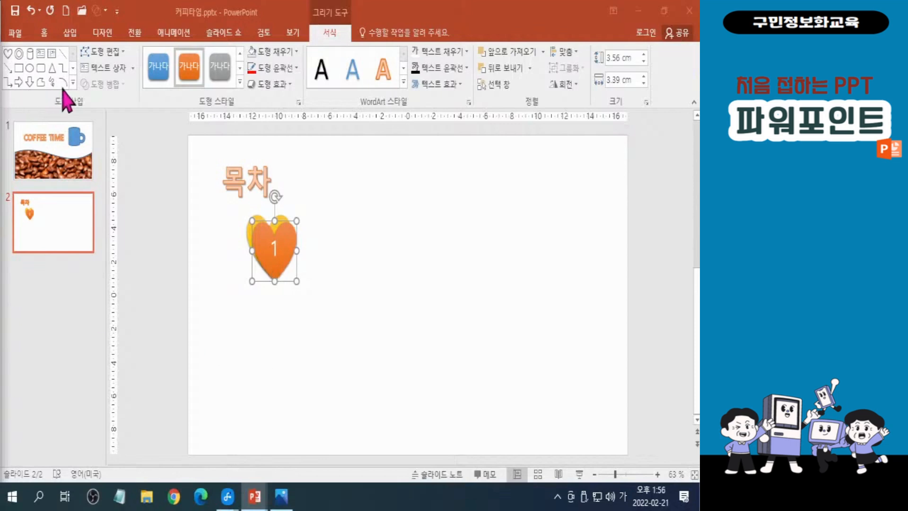
- Change the orange duplicate heart's shape to the wave from the stars and banners group
left_click(114, 53)
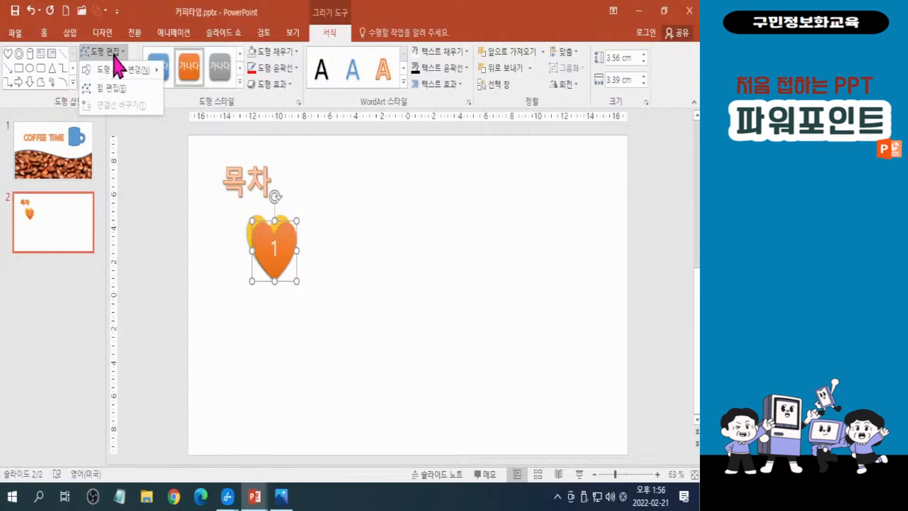
left_click(122, 71)
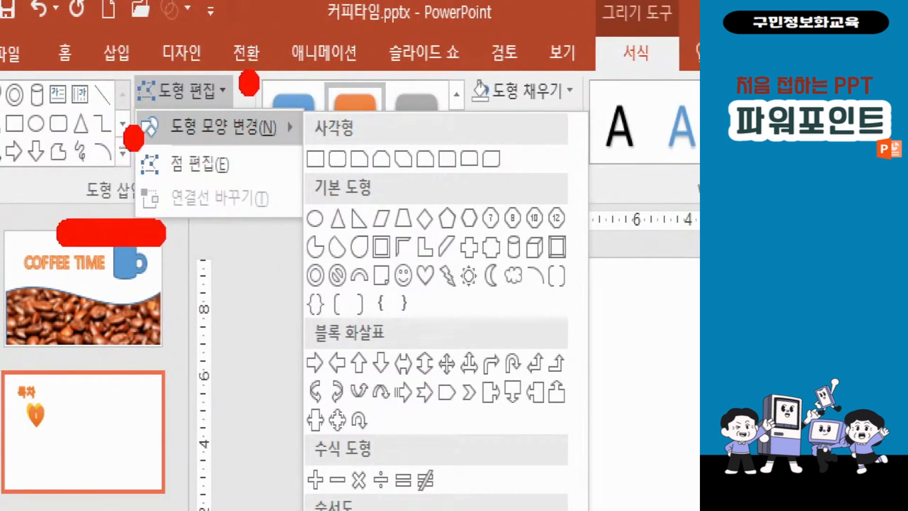
left_click_drag(136, 160, 285, 161)
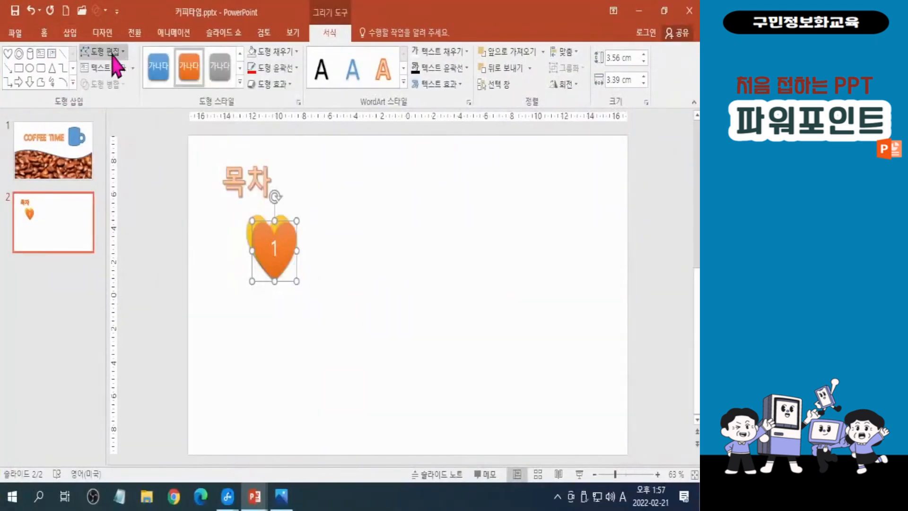
left_click(195, 93)
mouse_move(126, 71)
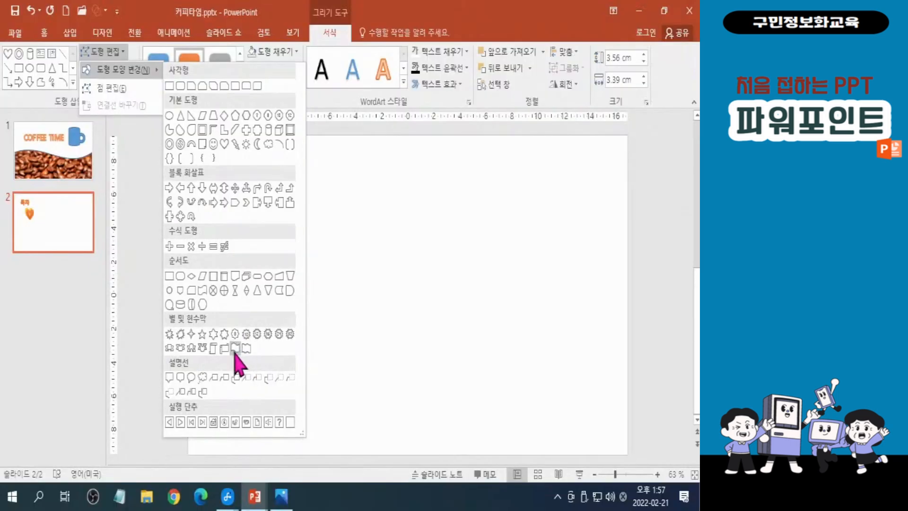
left_click(254, 325)
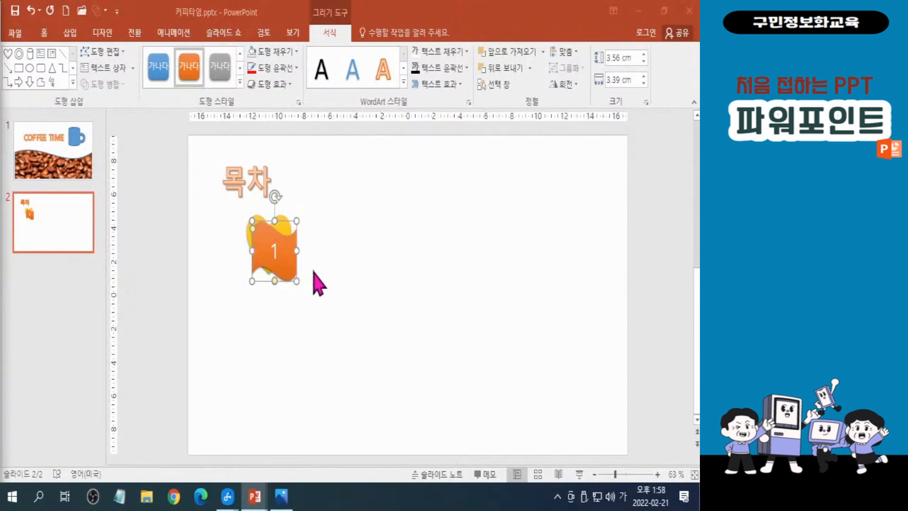
- Widen the orange wave to about 21.7 cm and shift it slightly right, so its left end still overlaps the gold heart
key("ctrl+2")
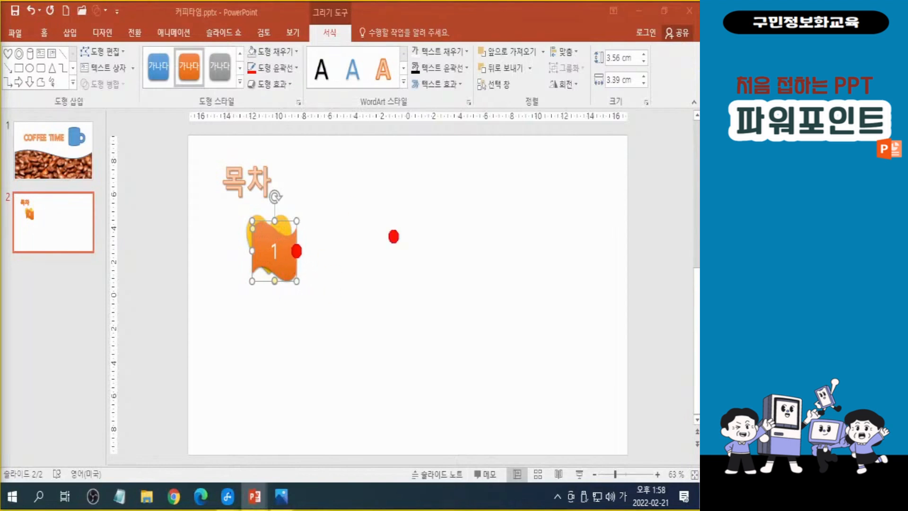
left_click_drag(298, 250, 494, 255)
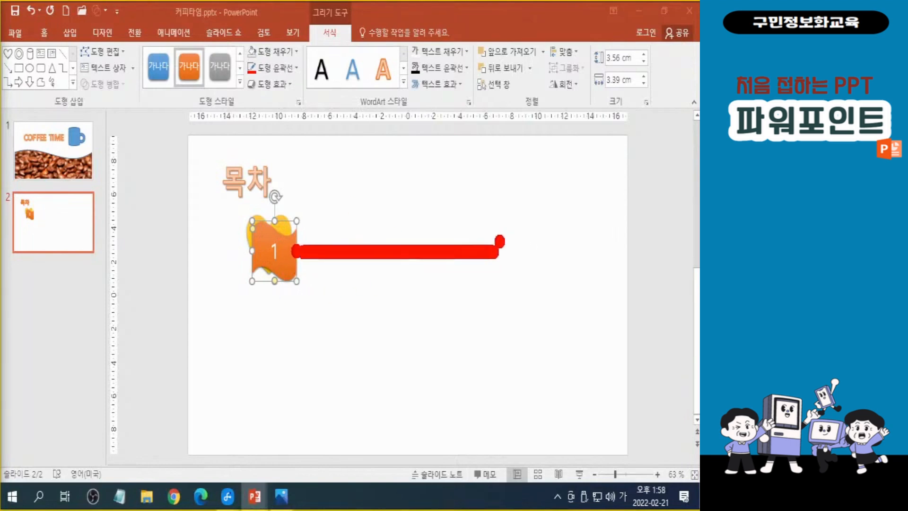
mouse_move(485, 216)
left_mouse_down()
mouse_move(496, 272)
mouse_move(452, 303)
left_mouse_up()
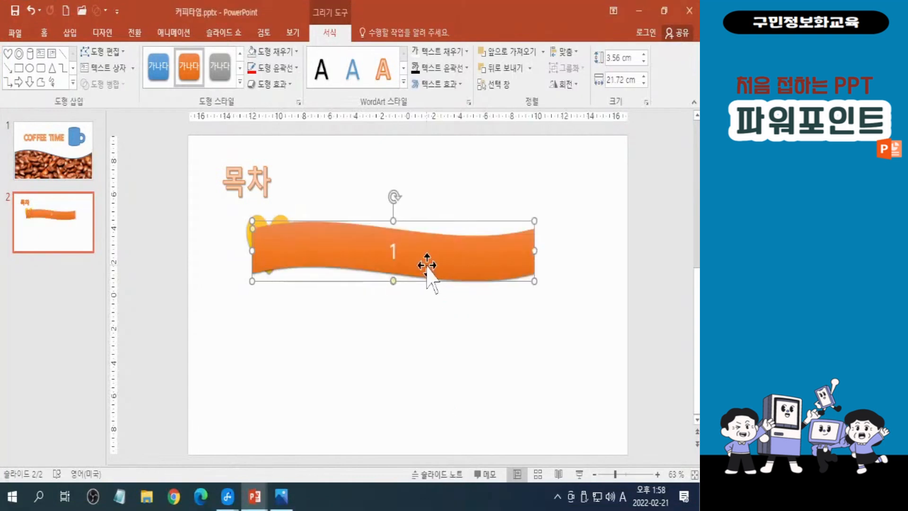
mouse_move(427, 265)
left_mouse_down()
mouse_move(442, 257)
mouse_move(428, 261)
left_mouse_up()
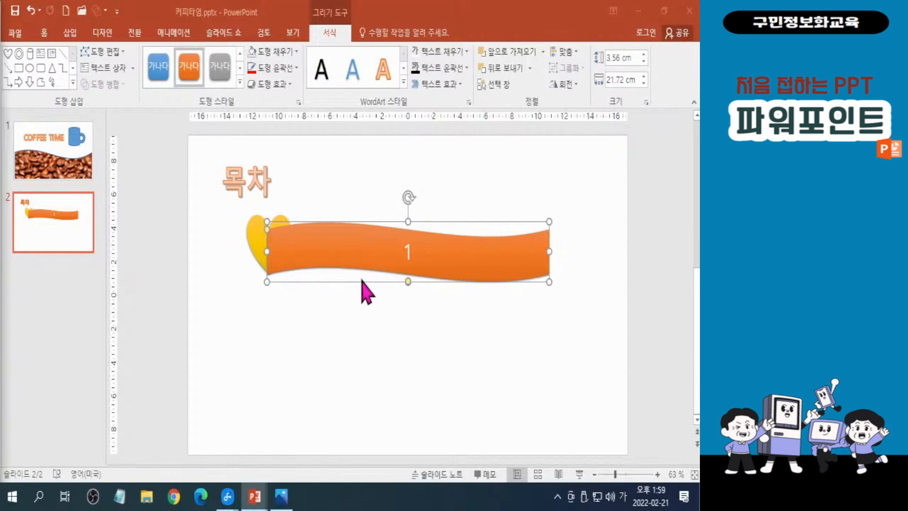
mouse_move(291, 279)
left_mouse_down()
mouse_move(268, 274)
mouse_move(252, 231)
mouse_move(284, 204)
mouse_move(299, 246)
mouse_move(283, 280)
left_mouse_up()
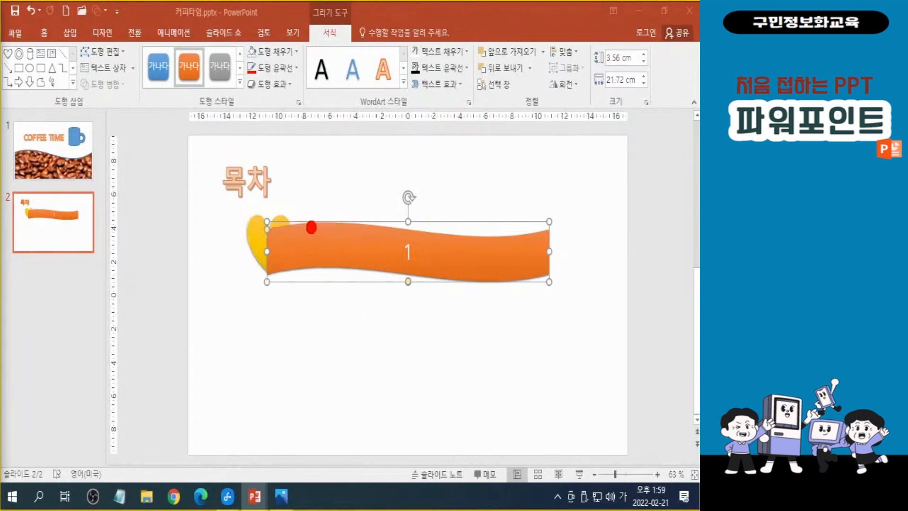
left_click_drag(274, 214, 334, 203)
left_click_drag(263, 186, 303, 198)
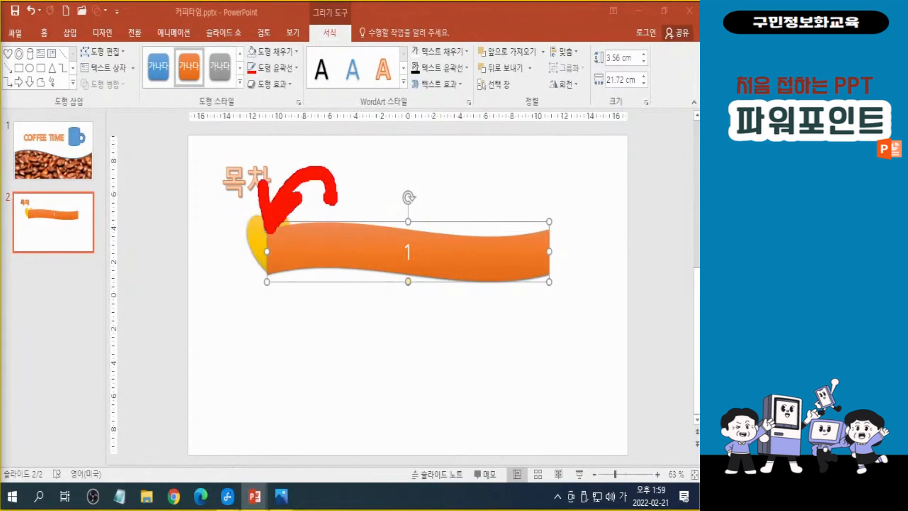
left_click_drag(338, 173, 349, 266)
left_click_drag(313, 226, 344, 252)
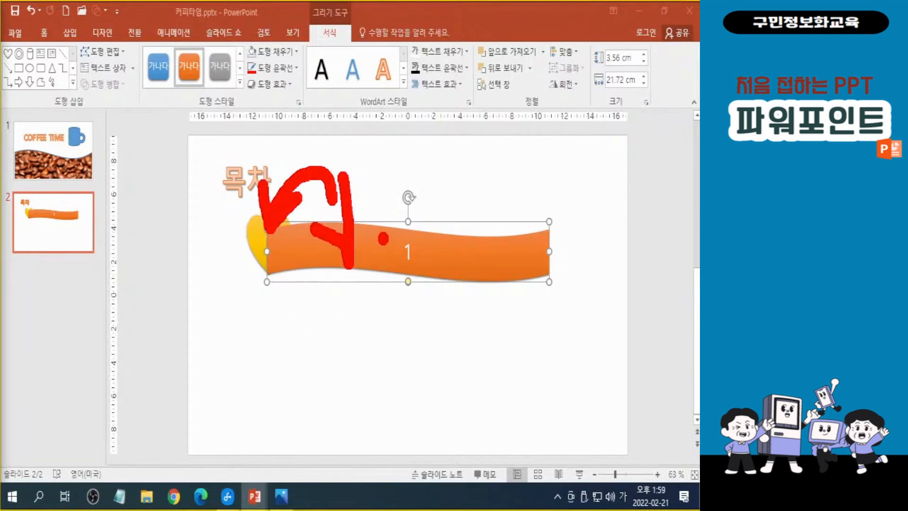
key("Escape")
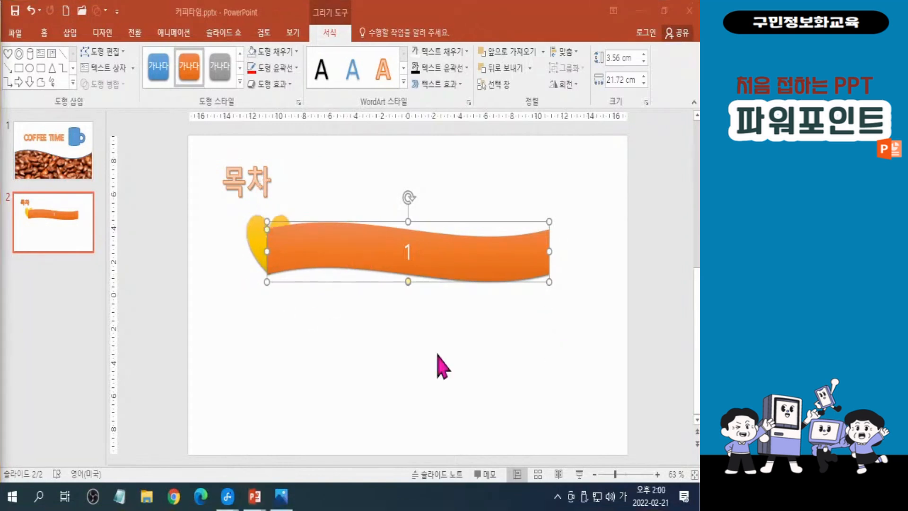
- Send the orange wave to the very back, behind the gold heart, and deselect it
key("ctrl")
key("ctrl")
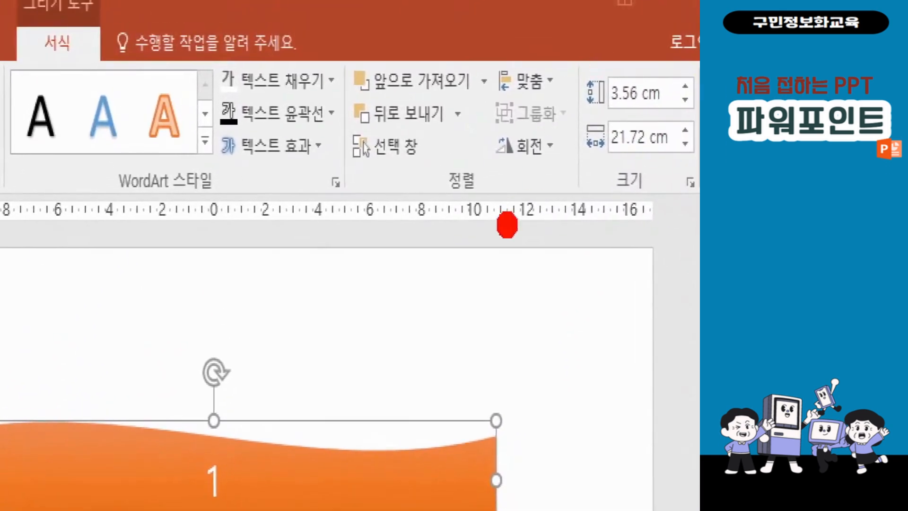
mouse_move(449, 202)
left_mouse_down()
mouse_move(504, 202)
mouse_move(453, 203)
left_mouse_up()
left_click_drag(474, 108, 481, 138)
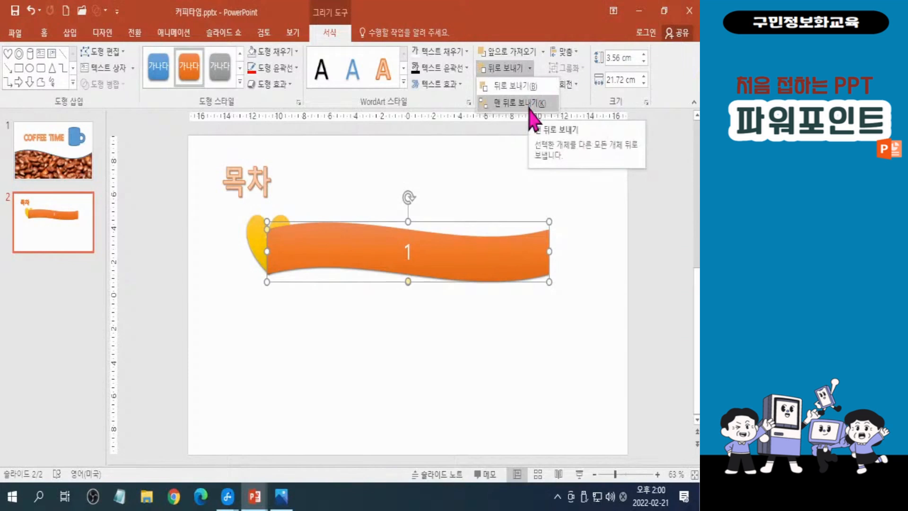
left_click(530, 108)
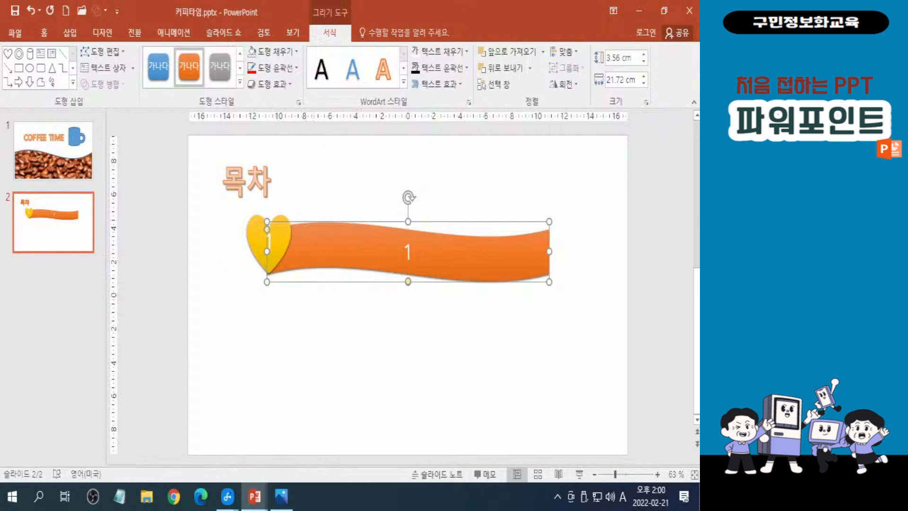
key("Hangul")
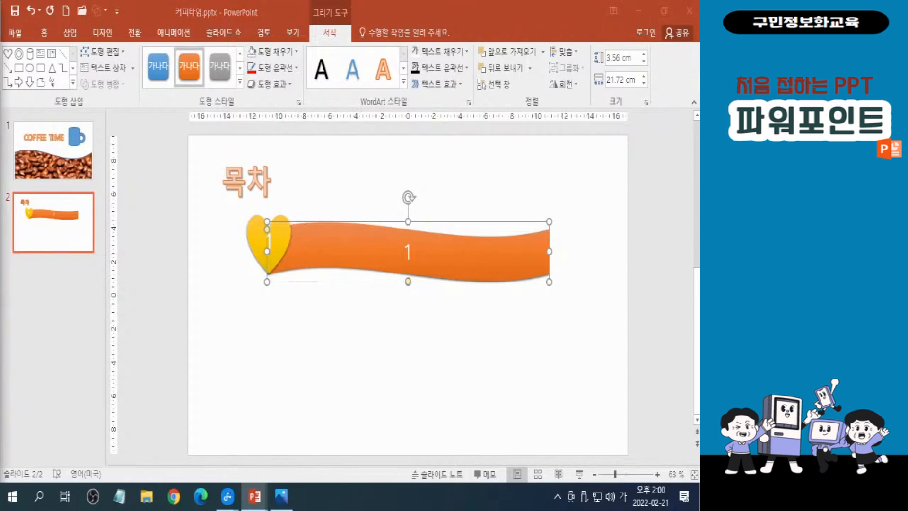
left_click(413, 364)
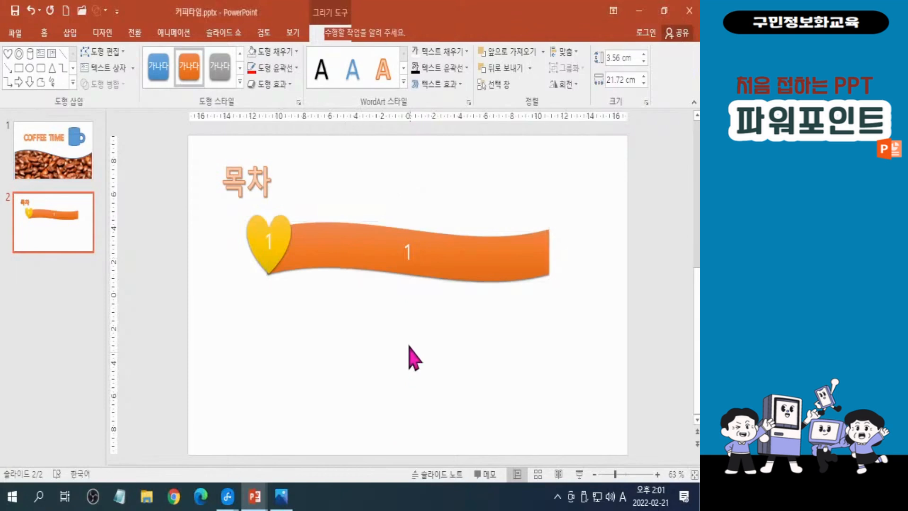
- Nudge the orange wave slightly to line up with the heart and stretch its right end further toward the slide's edge
double_click(420, 271)
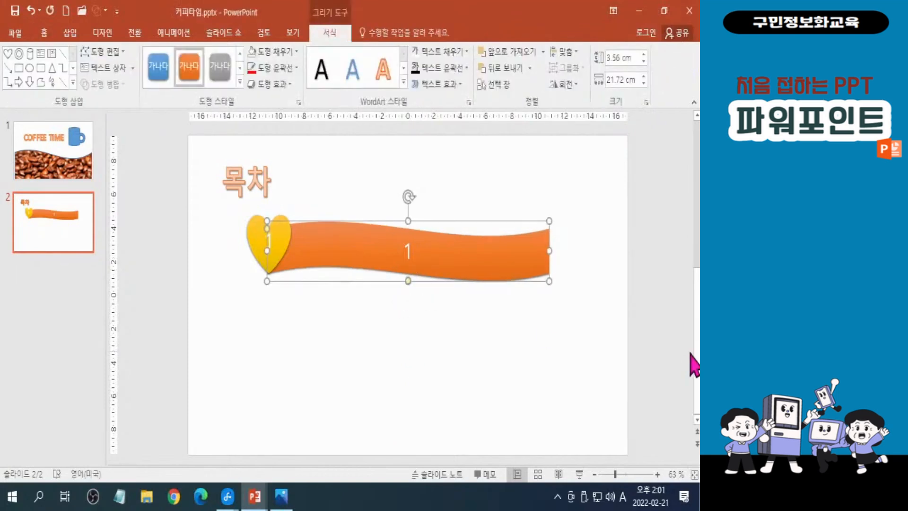
key("ctrl")
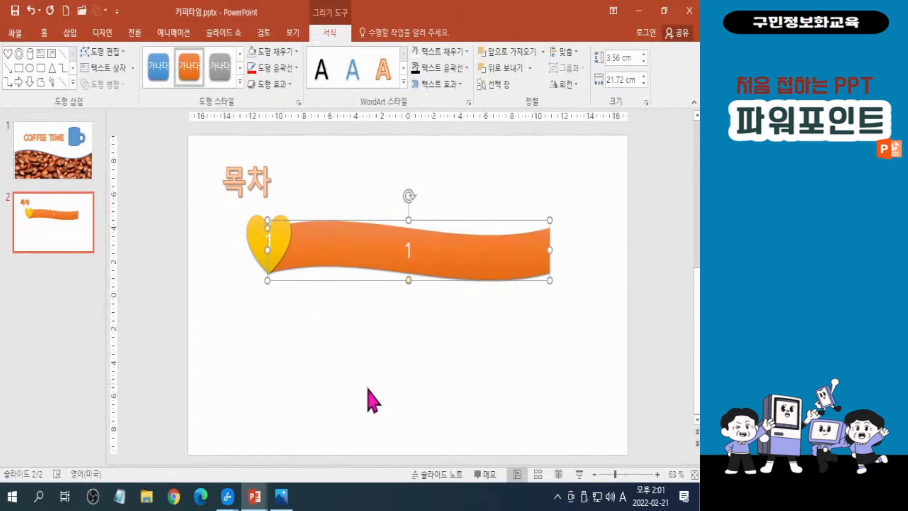
left_click(279, 493)
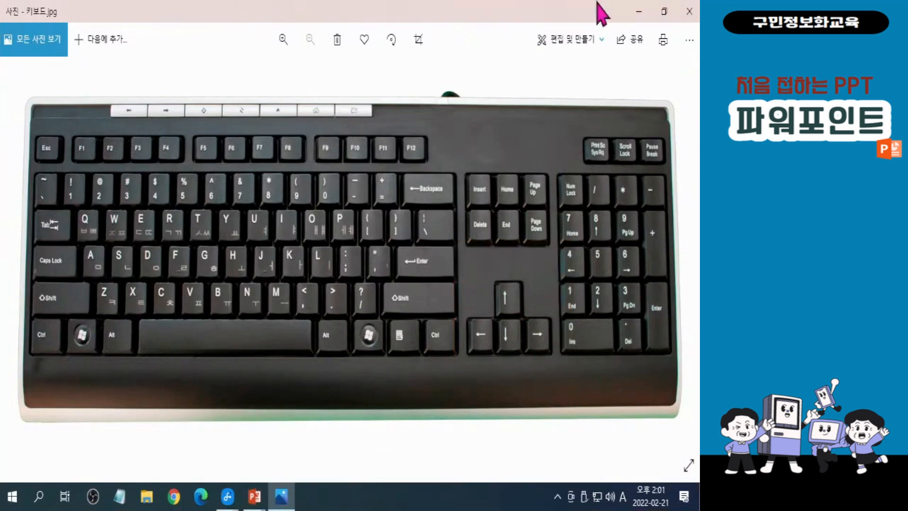
left_click(639, 12)
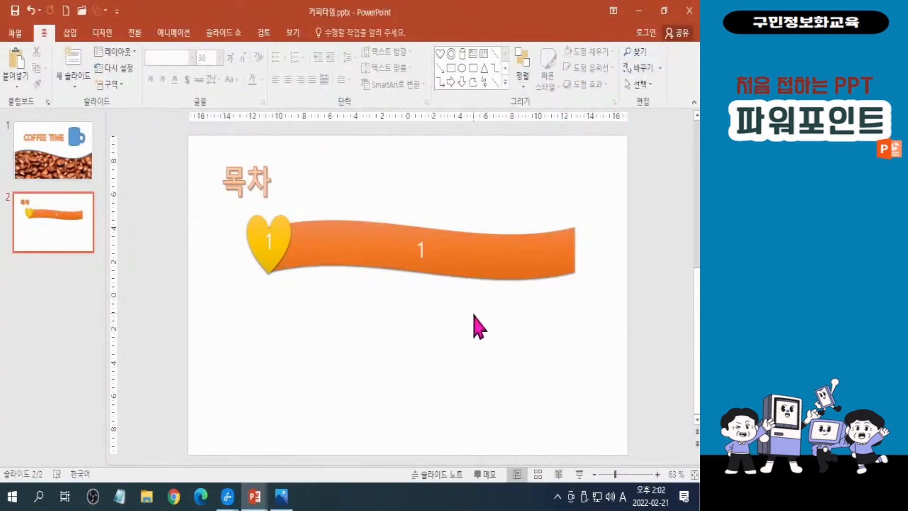
- Preview the 목차 slide as a full-screen slide show and return to editing
key("shift+F5")
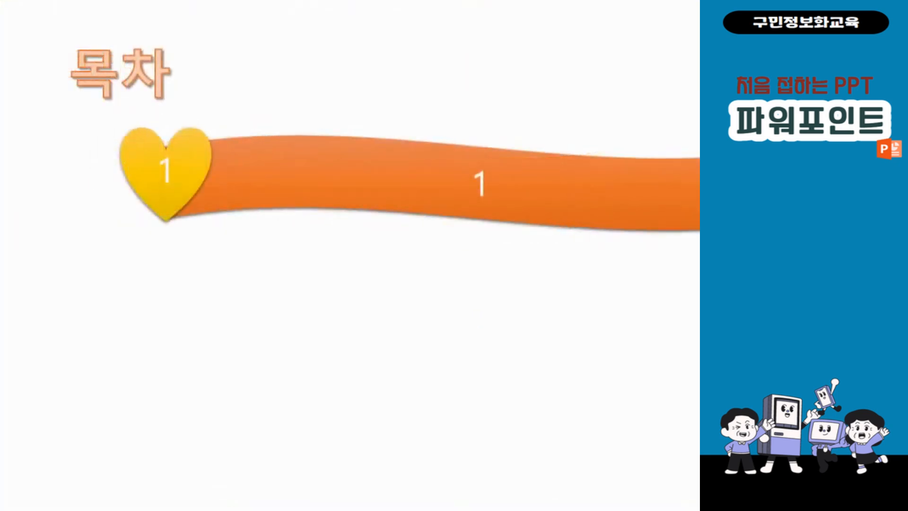
key("Escape")
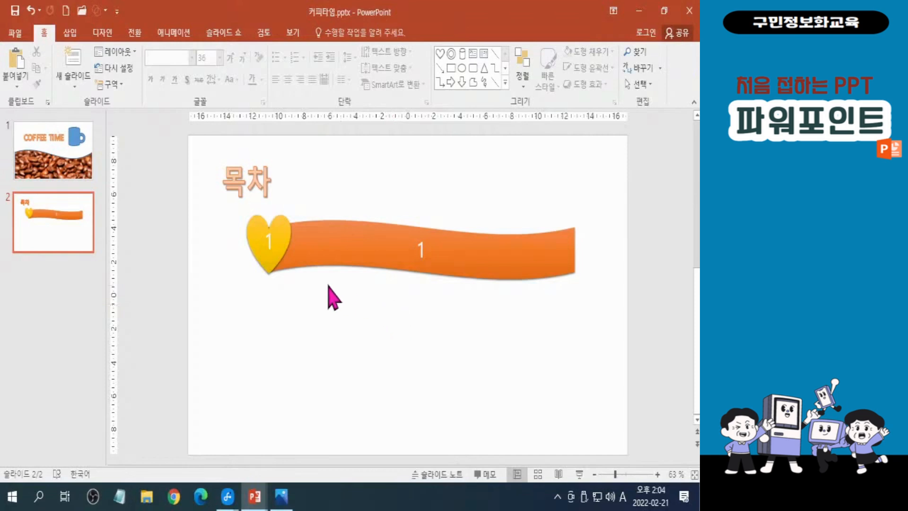
left_click(255, 246)
left_click(444, 259)
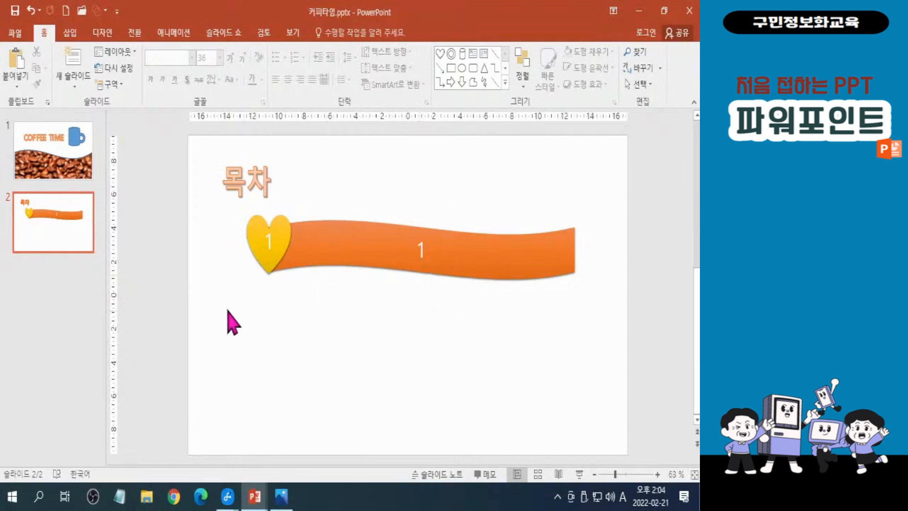
left_click(214, 222)
left_click(233, 179)
left_click(601, 305)
left_click(594, 300)
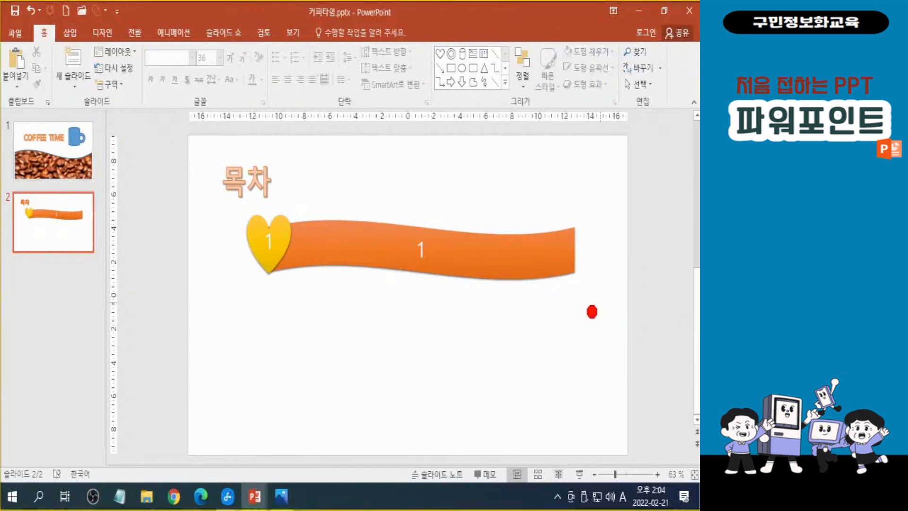
mouse_move(593, 312)
left_mouse_down()
mouse_move(254, 229)
mouse_move(249, 255)
left_mouse_up()
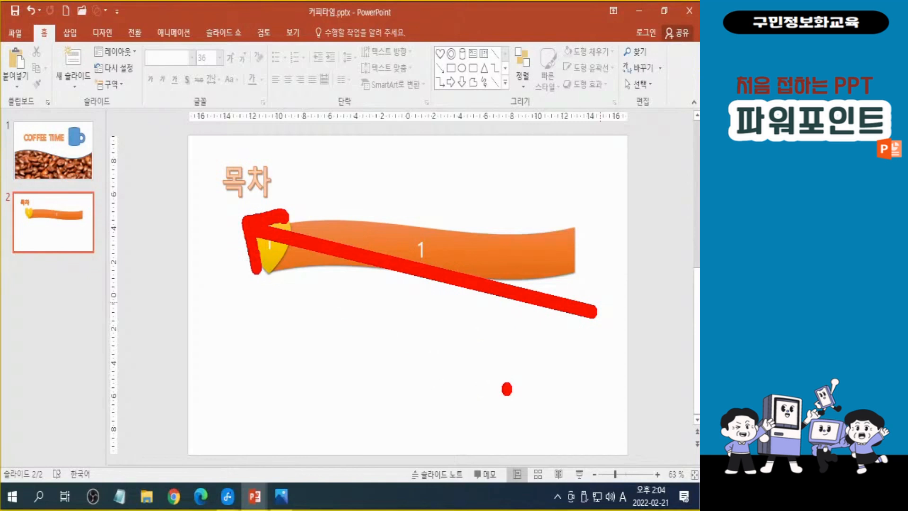
- Try grouping the gold heart and the orange wave on the 목차 slide into one object, and undo the grouping
key("Escape")
mouse_move(593, 319)
left_mouse_down()
mouse_move(231, 194)
mouse_move(248, 207)
mouse_move(228, 191)
mouse_move(410, 281)
mouse_move(211, 214)
mouse_move(209, 206)
mouse_move(353, 251)
mouse_move(242, 193)
mouse_move(345, 239)
mouse_move(232, 156)
left_mouse_up()
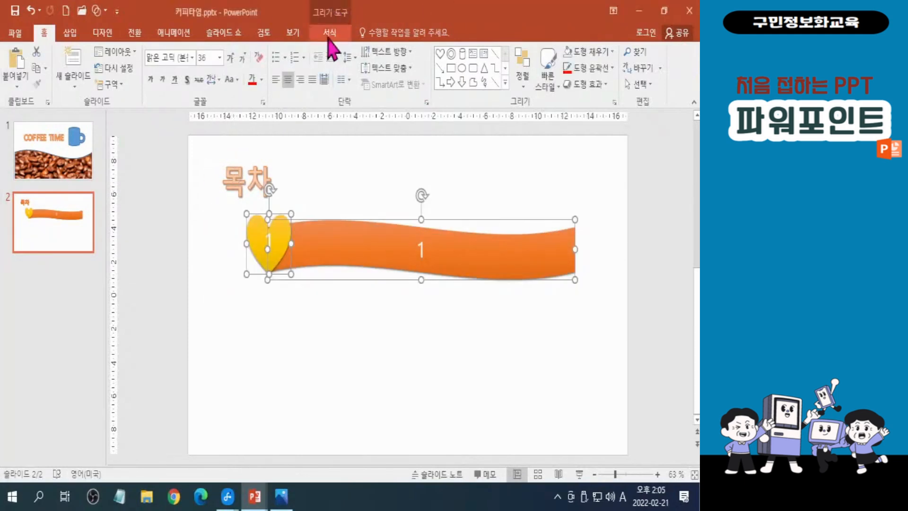
left_click(329, 33)
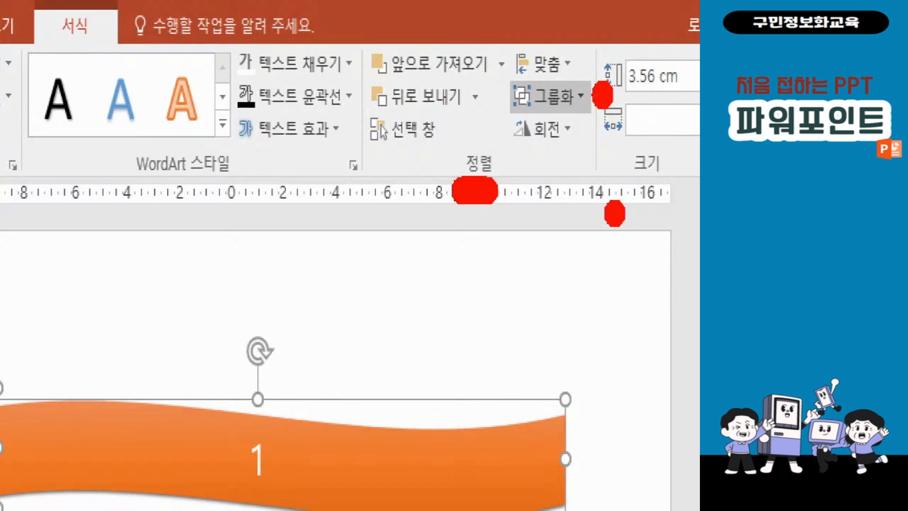
key("Escape")
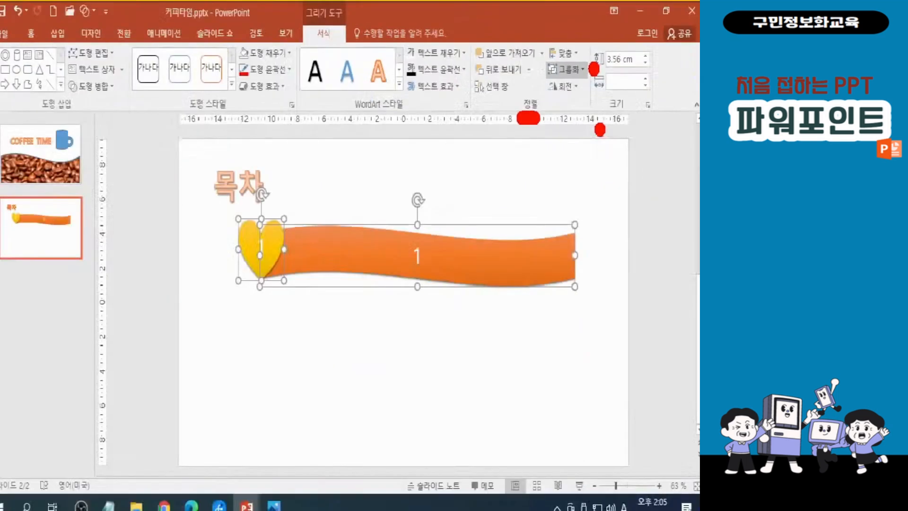
left_click(563, 101)
left_click(563, 100)
left_click(573, 71)
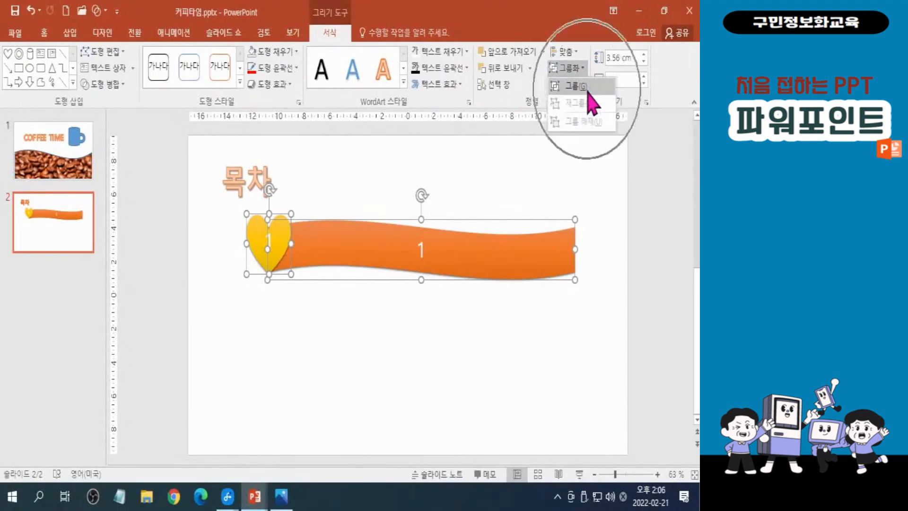
left_click(588, 90)
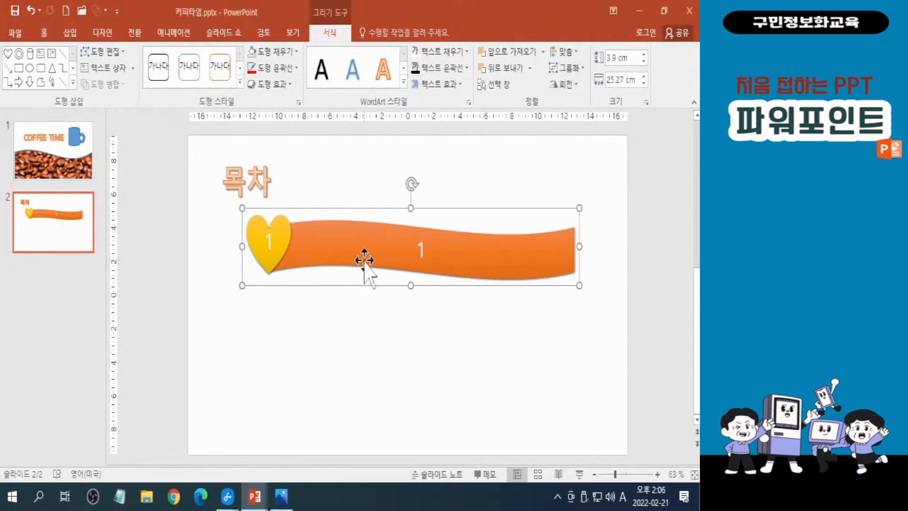
key("ctrl+z")
- Duplicate the heart and wave pair directly below the original, and group the upper heart and wave as one object
left_click_drag(393, 259, 395, 374)
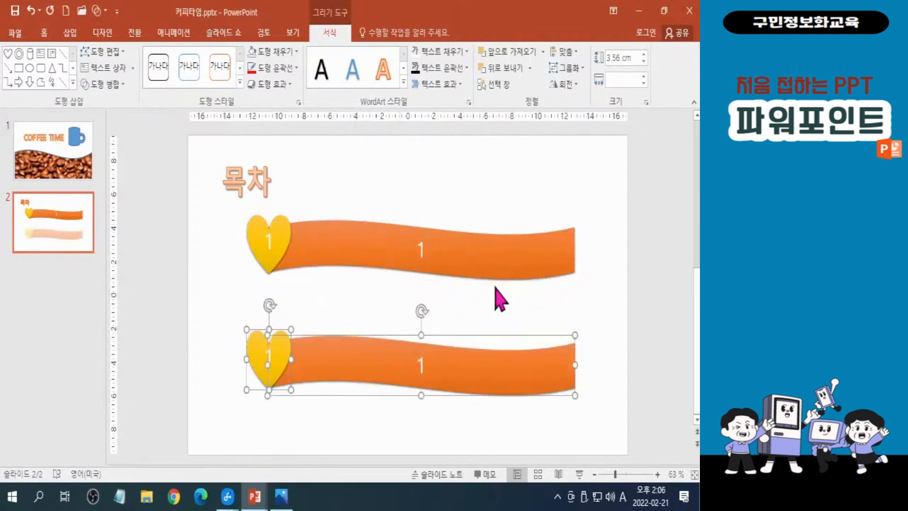
left_click(270, 243)
left_click(432, 247, "shift")
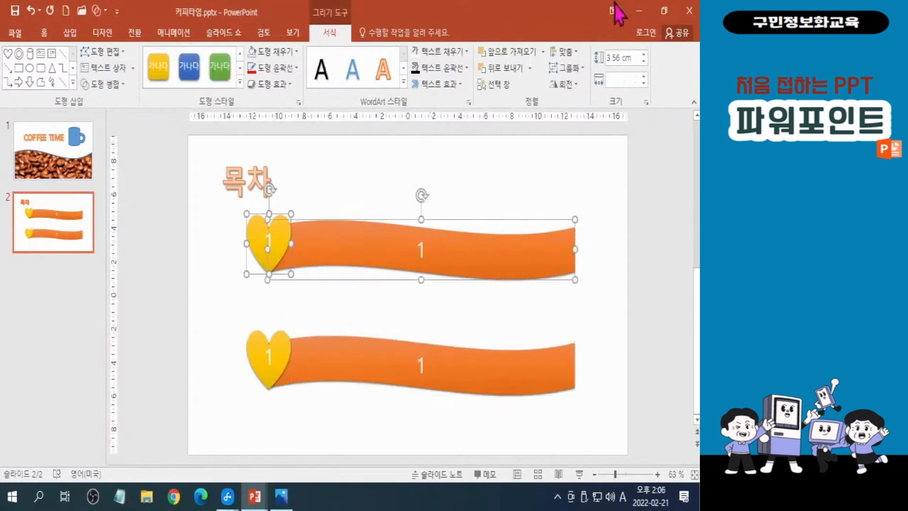
left_click(567, 68)
left_click(572, 94)
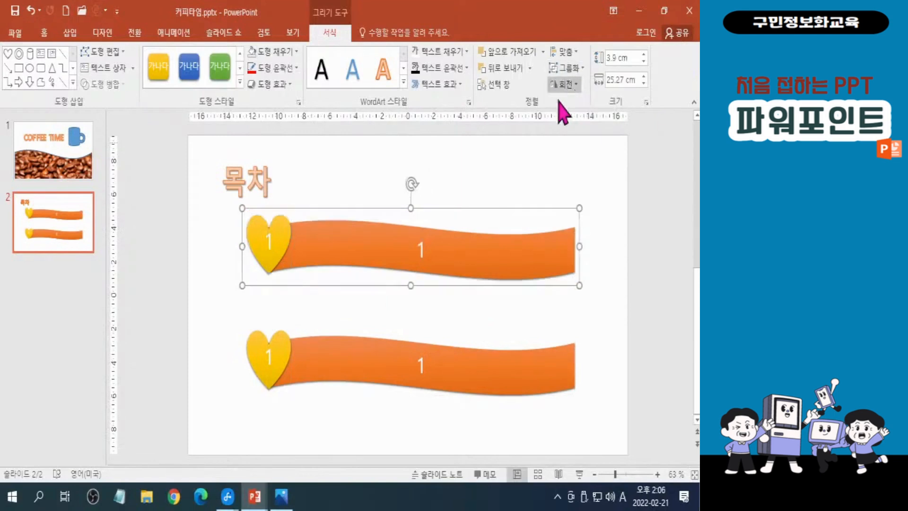
- Merge the lower heart and wave into a single gold shape with the 병합 (Union) option, and deselect it
left_click_drag(208, 317, 641, 453)
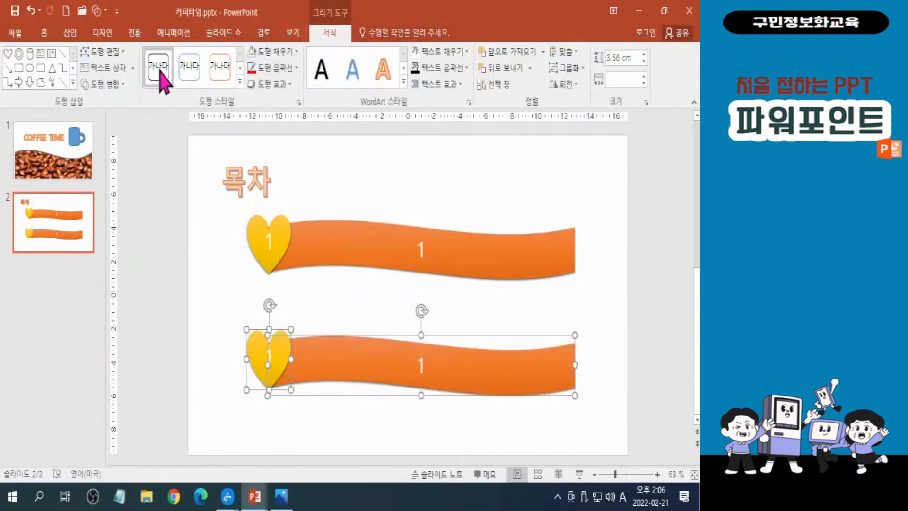
left_click(108, 85)
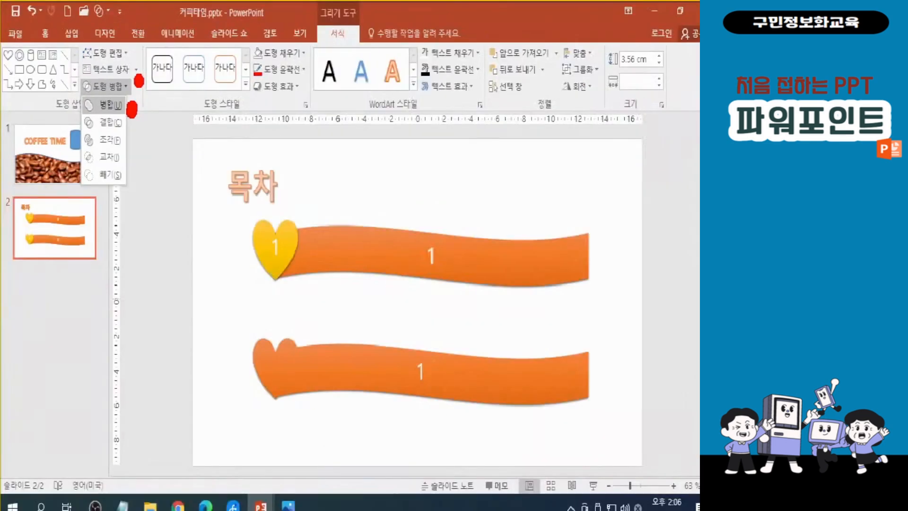
left_click(156, 111)
left_click(110, 88)
left_click(112, 115)
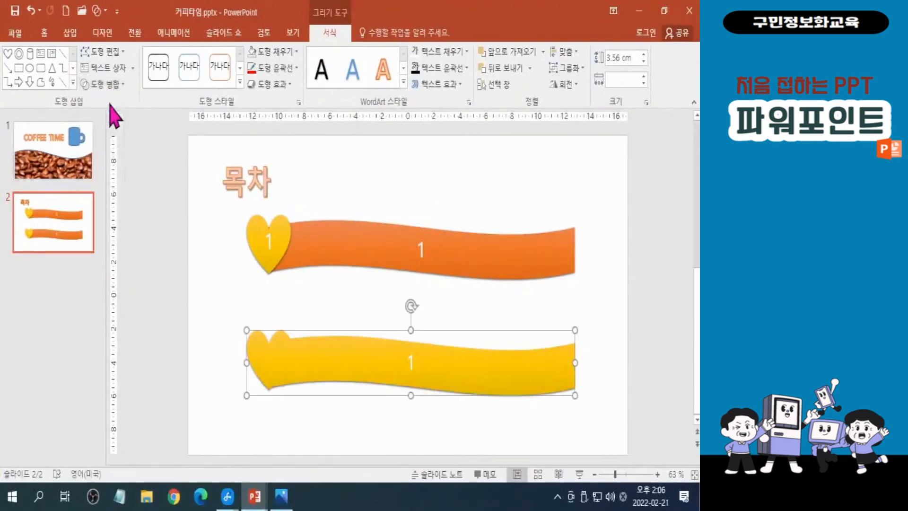
left_click(622, 351)
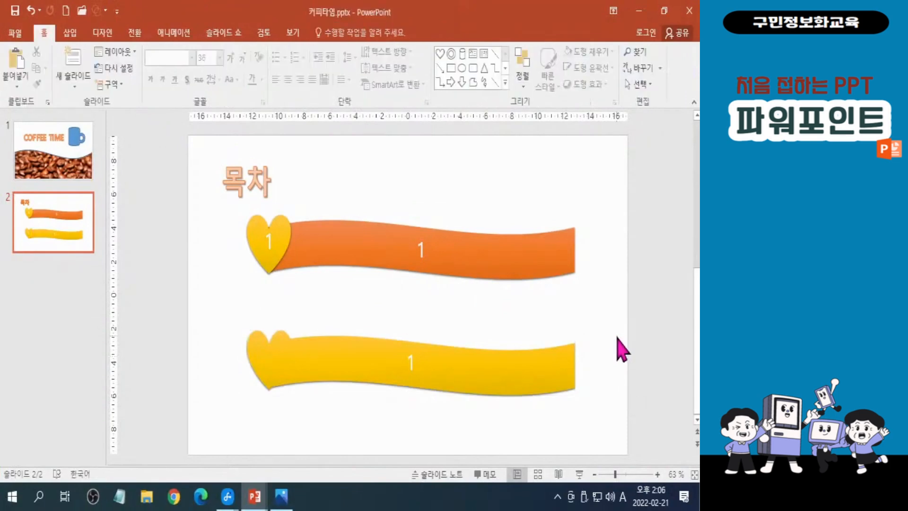